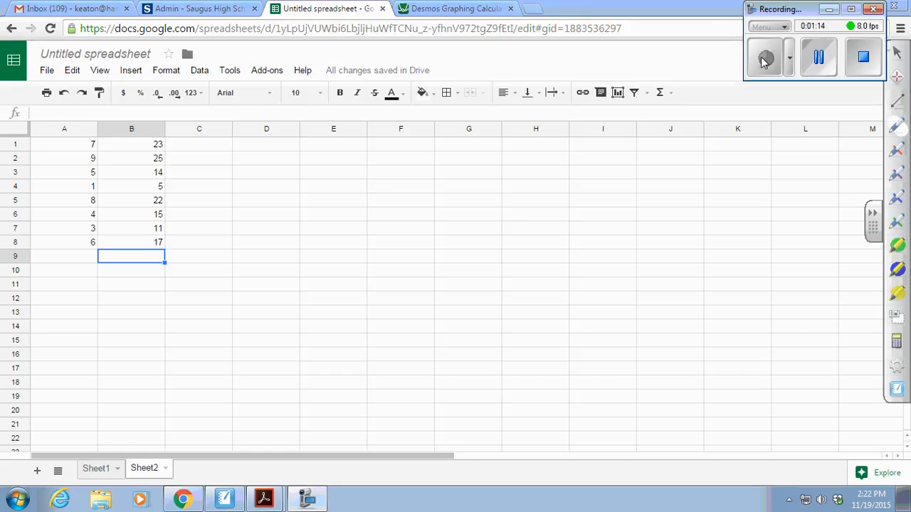
Copy the data in A1:B8 and paste it into the first expression of the Desmos graphing calculator as a table.
{"action": "left_click_drag", "start_coordinate": [82, 145], "coordinate": [143, 247]}
{"action": "key", "text": "ctrl+c"}
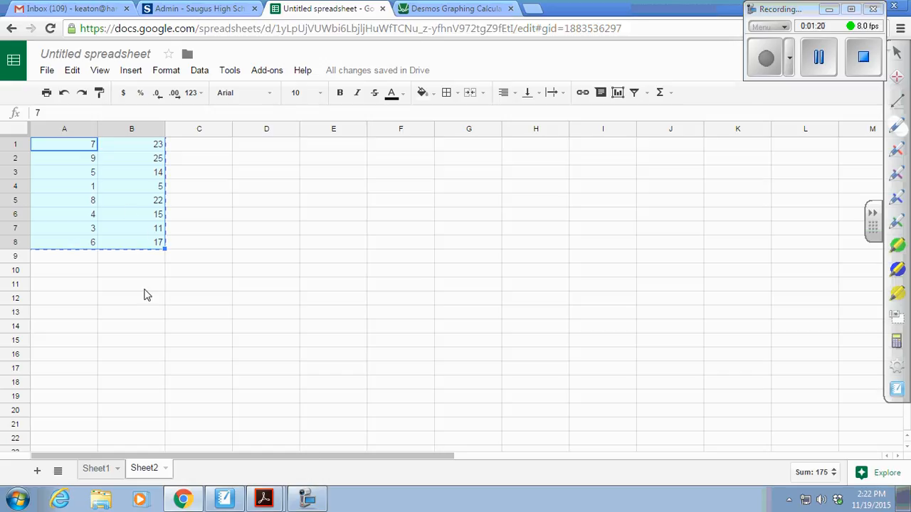
{"action": "left_click", "coordinate": [407, 10]}
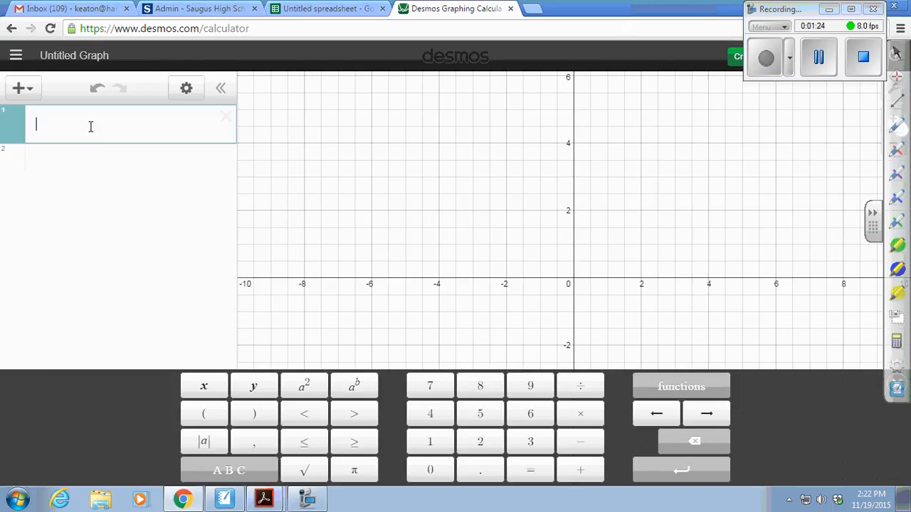
{"action": "key", "text": "ctrl+v"}
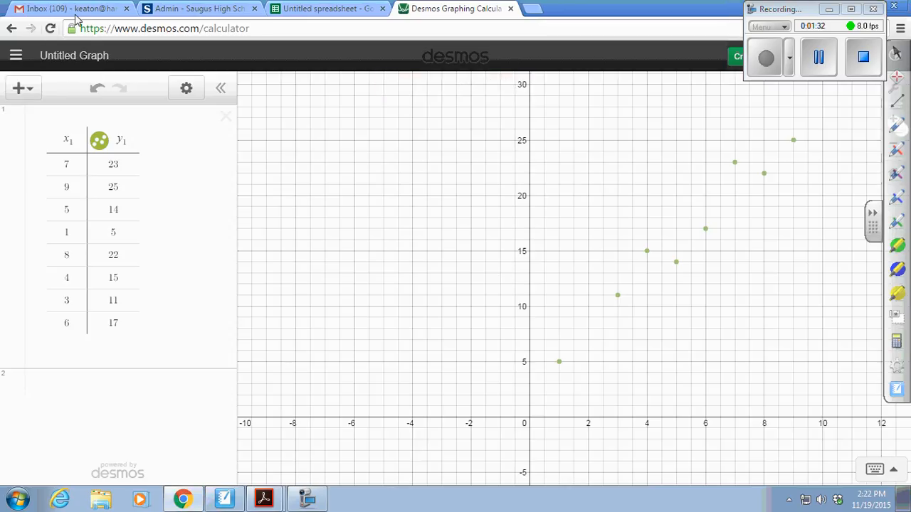
Switch back to the Google Sheets spreadsheet and fill cell A10 with yellow.
{"action": "left_click", "coordinate": [295, 8]}
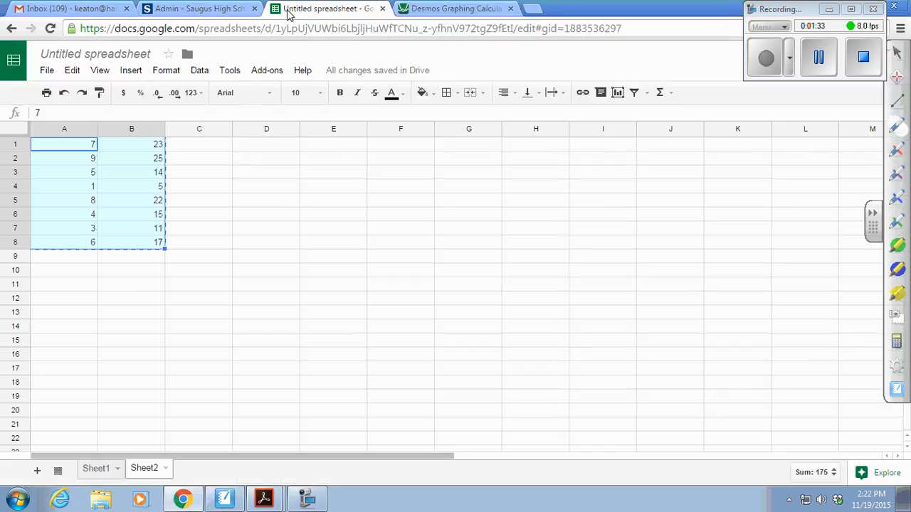
{"action": "left_click", "coordinate": [55, 277]}
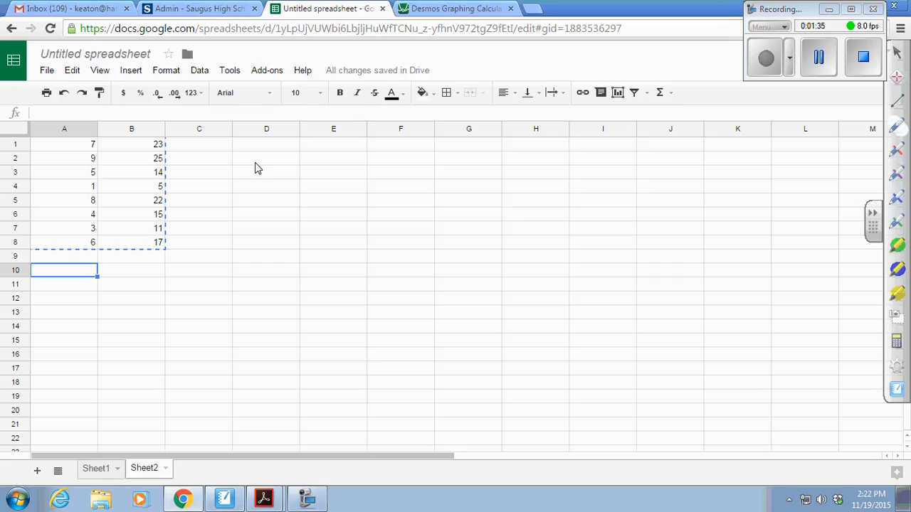
{"action": "left_click", "coordinate": [422, 93]}
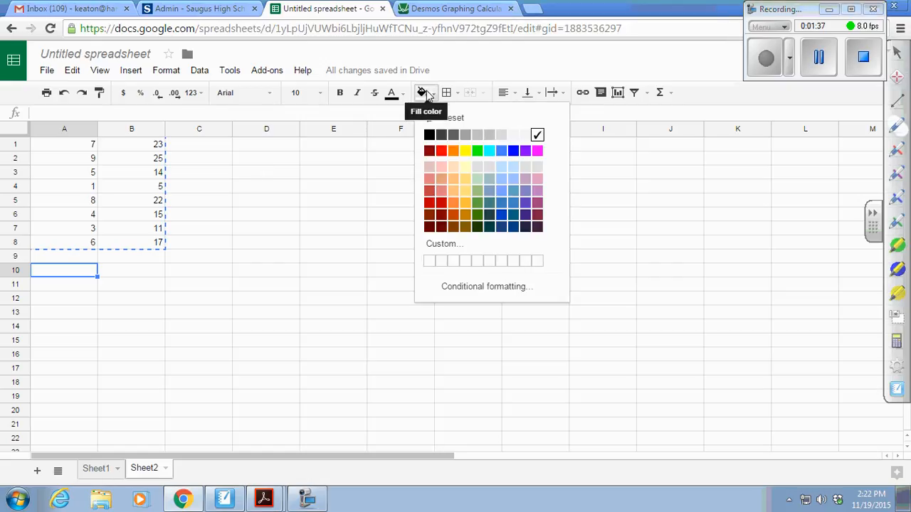
{"action": "left_click", "coordinate": [464, 151]}
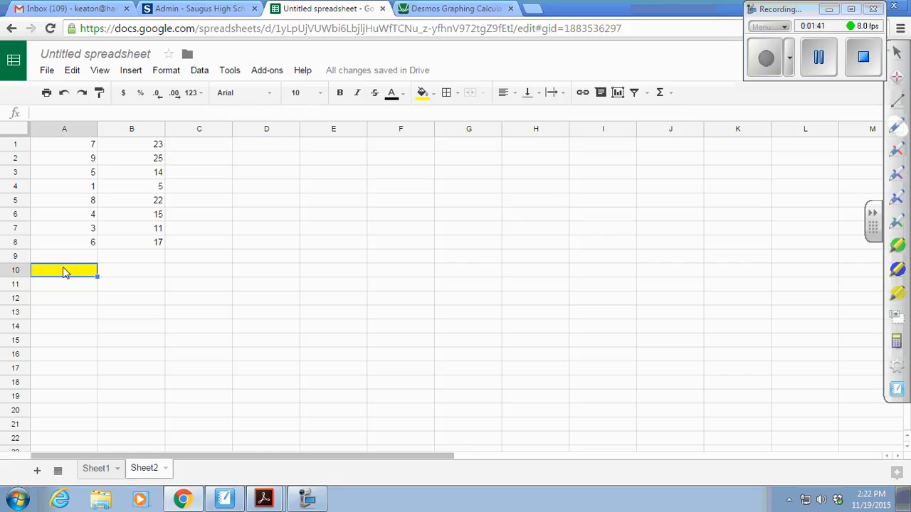
Enter a LINEST formula in A10 using B1:B8 as the y data and A1:A8 as the x data.
{"action": "type", "text": "="}
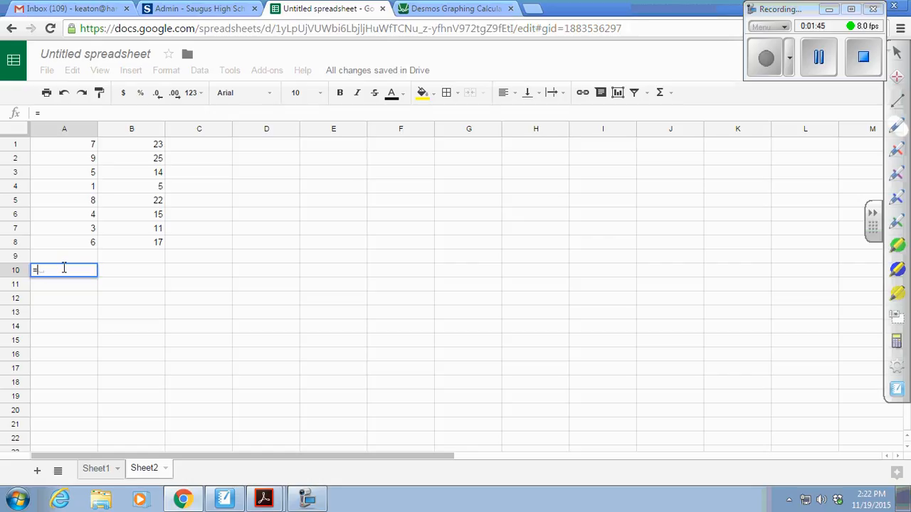
{"action": "type", "text": "lin"}
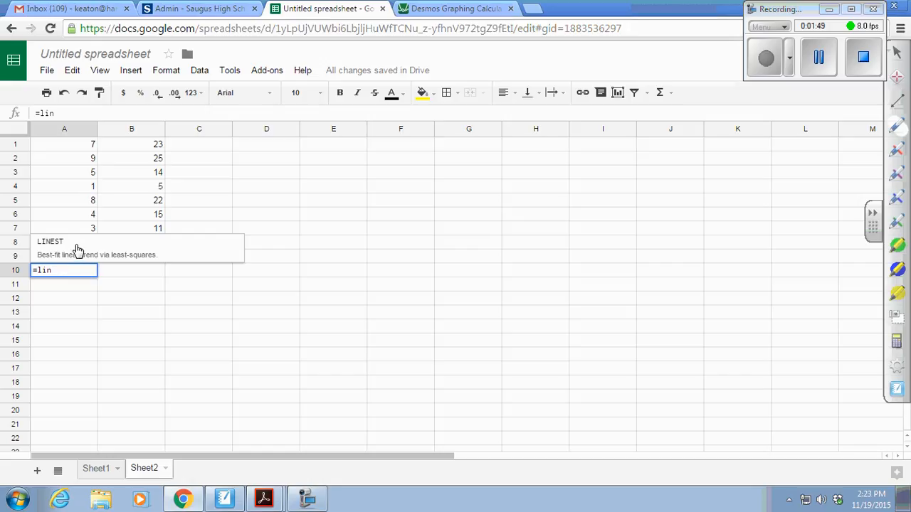
{"action": "left_click", "coordinate": [74, 253]}
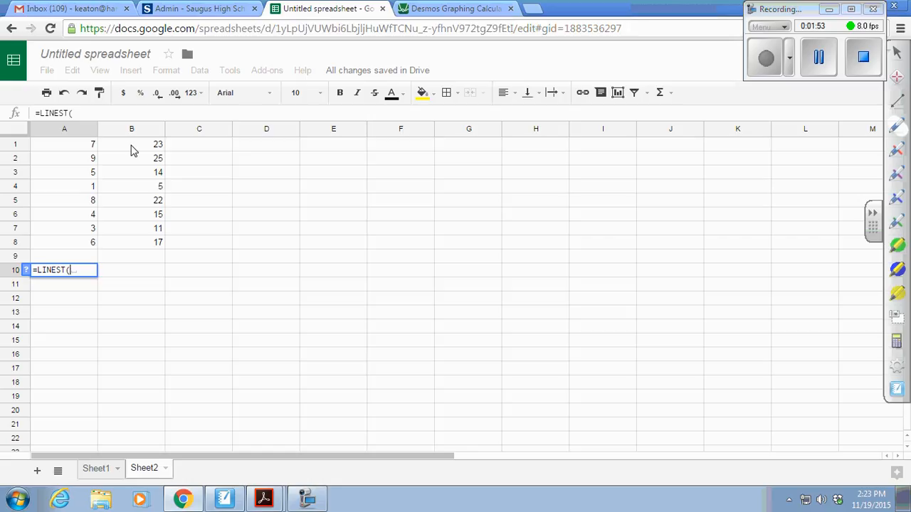
{"action": "left_click_drag", "start_coordinate": [131, 147], "coordinate": [122, 244]}
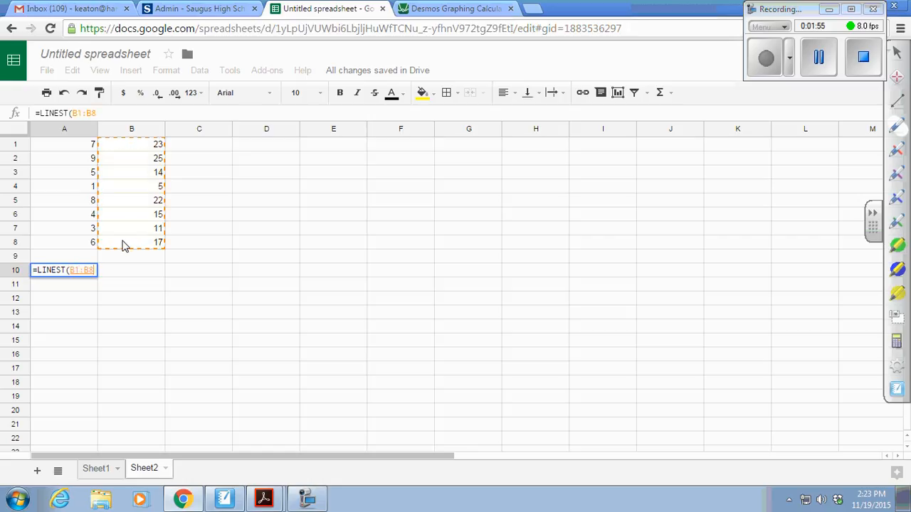
{"action": "type", "text": ","}
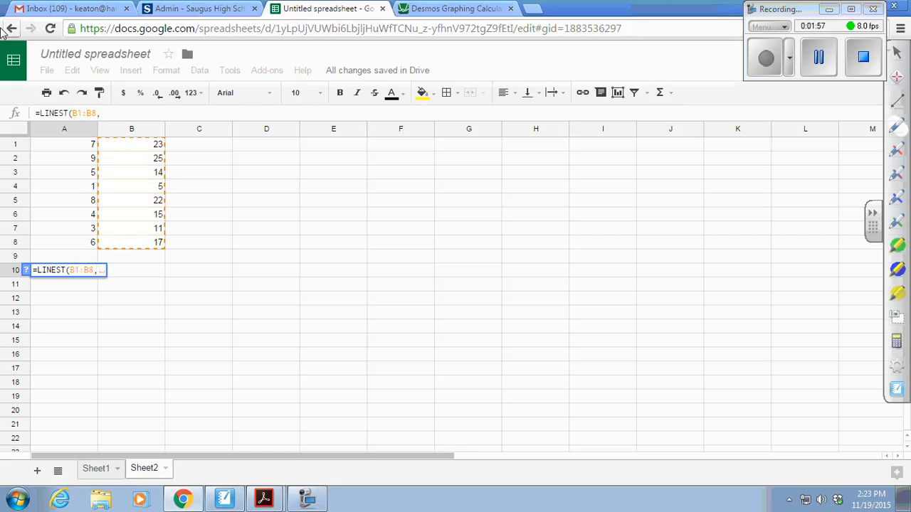
{"action": "left_click_drag", "start_coordinate": [67, 147], "coordinate": [72, 249]}
{"action": "key", "text": "Return"}
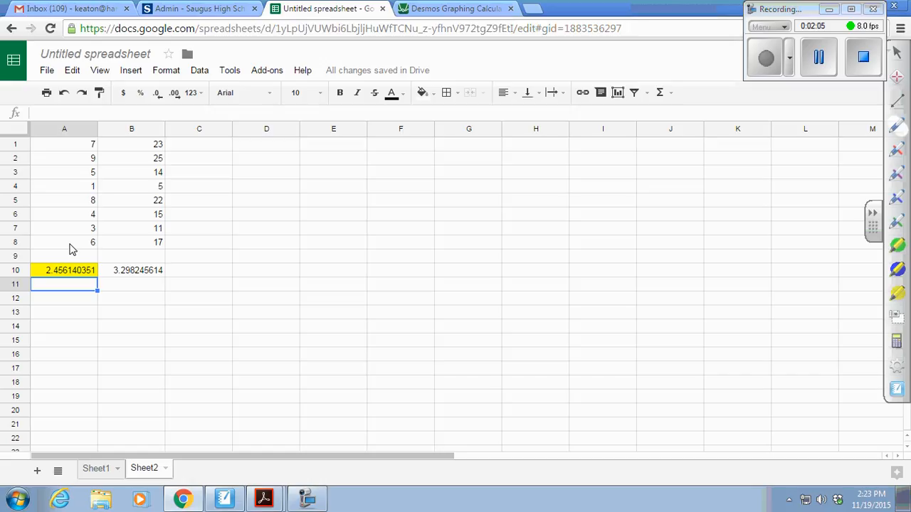
Label the two regression results by entering "slope" in A11 and "y int" in B11.
{"action": "type", "text": "slope"}
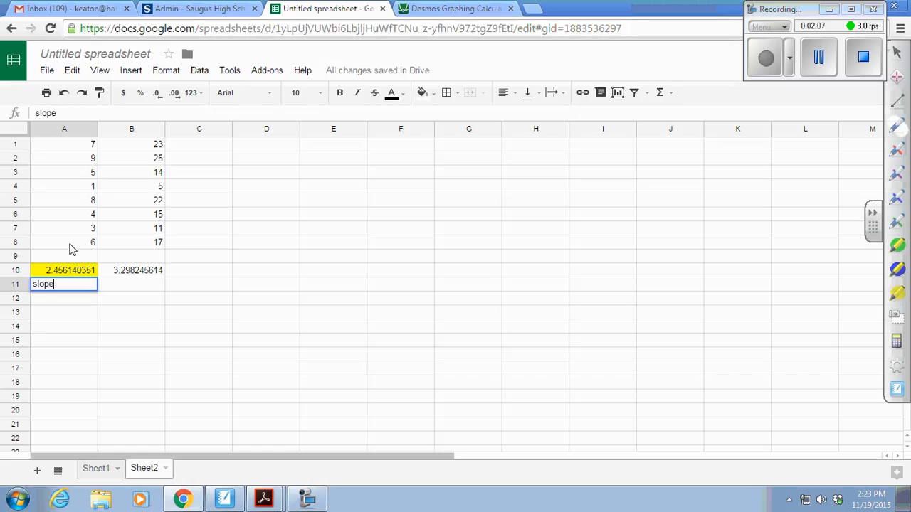
{"action": "key", "text": "Tab"}
{"action": "type", "text": "y int"}
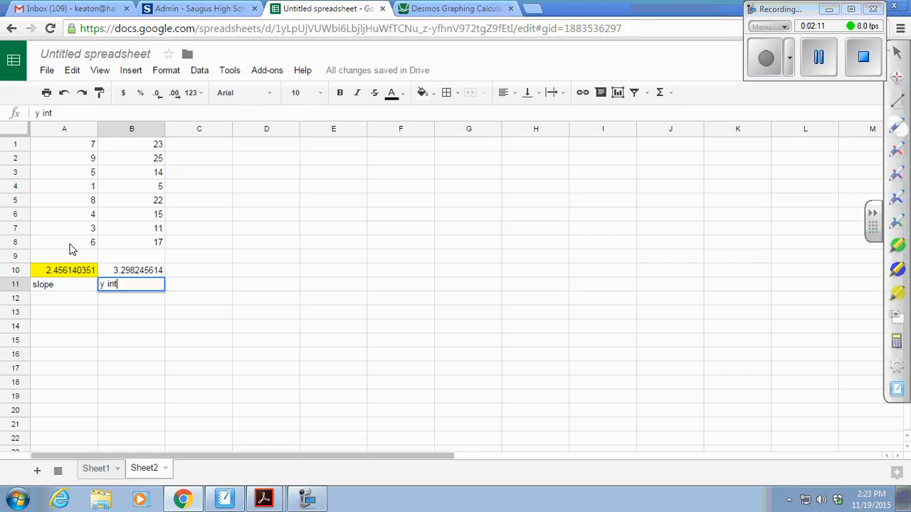
{"action": "key", "text": "Return"}
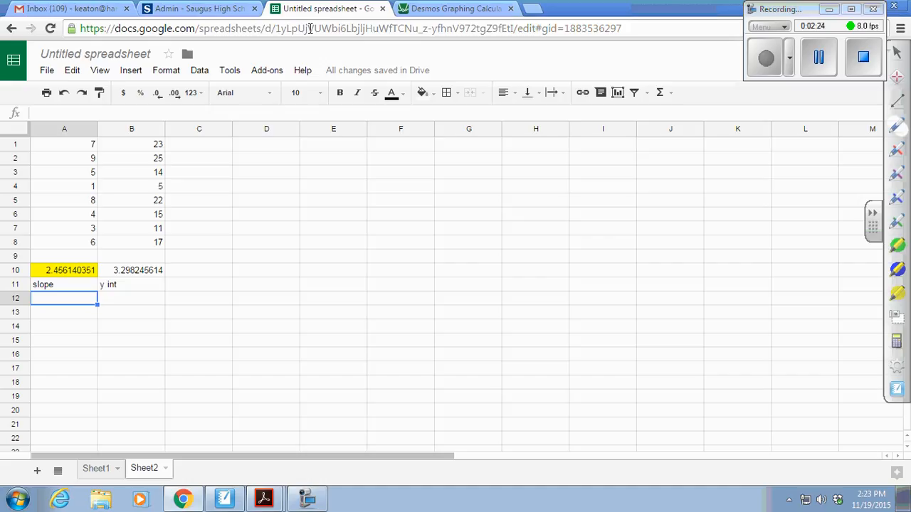
Write the best-fit line equation y=2.456x+3.298 in cell A12.
{"action": "type", "text": "y=2.456"}
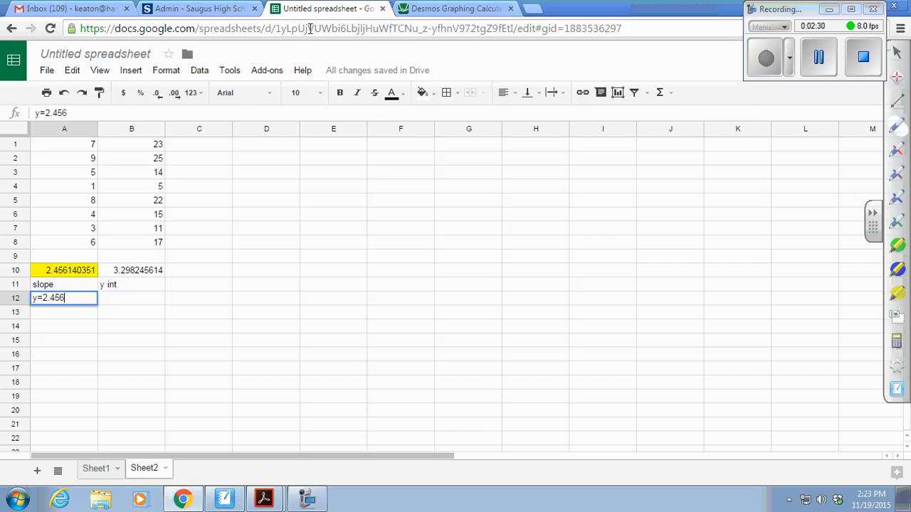
{"action": "type", "text": "x+3.298"}
{"action": "key", "text": "Return"}
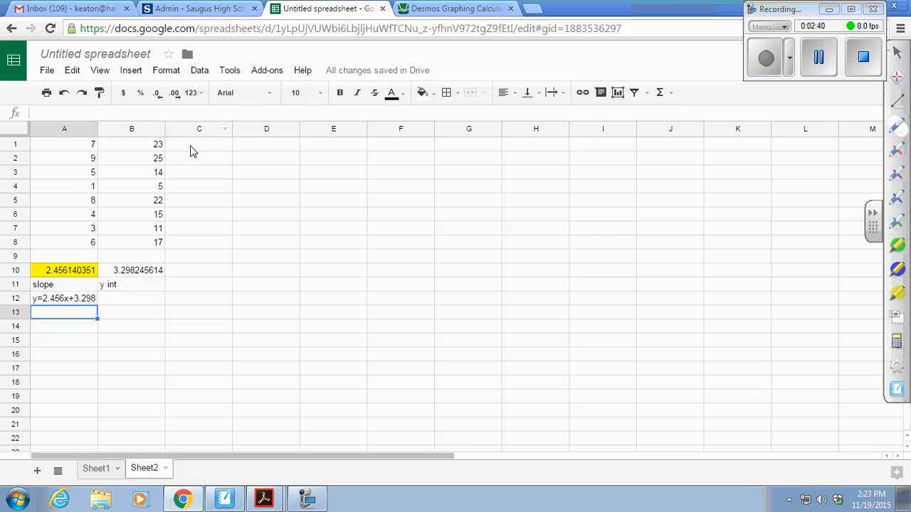
Enter the formula =2.456*A1+3.298 in C1 and fill it down through C8.
{"action": "left_click_drag", "start_coordinate": [190, 148], "coordinate": [206, 244]}
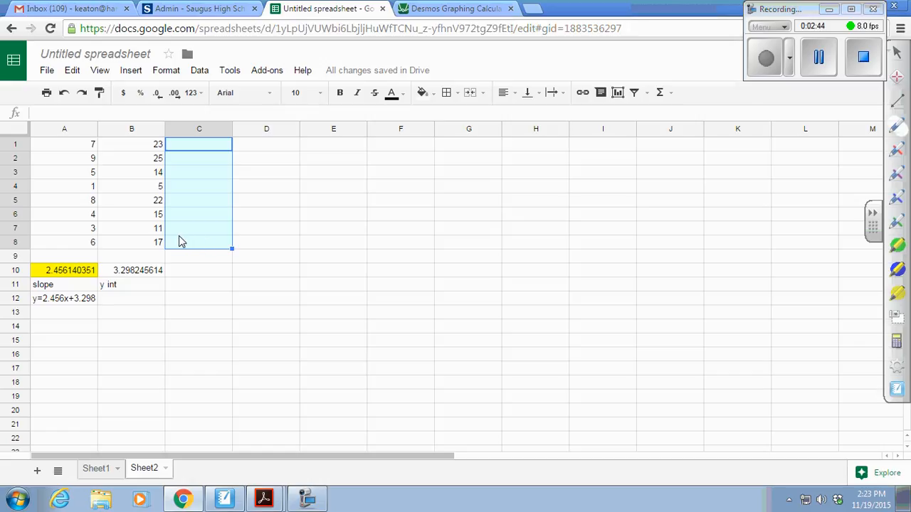
{"action": "left_click", "coordinate": [202, 149]}
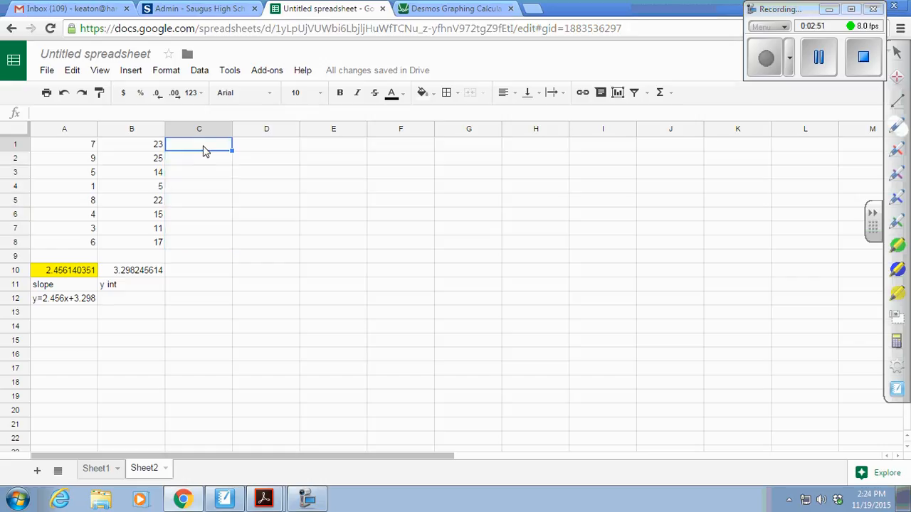
{"action": "type", "text": "="}
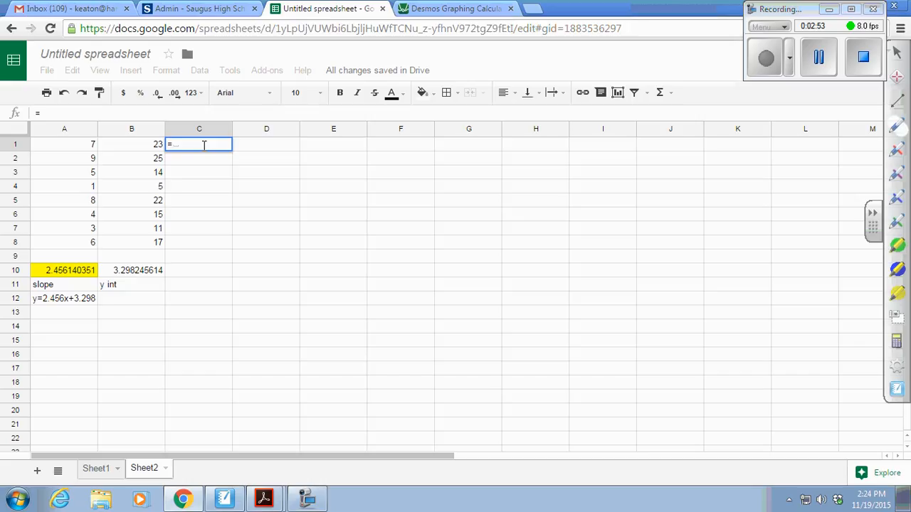
{"action": "type", "text": "2"}
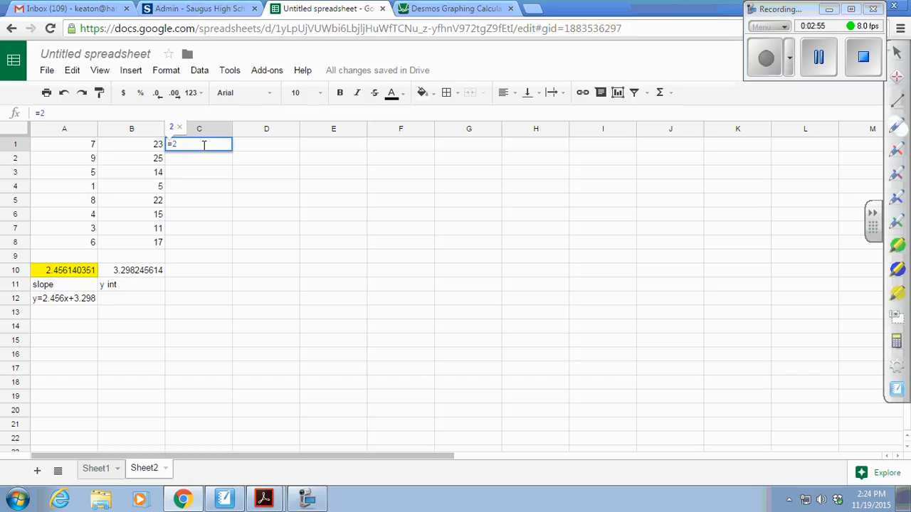
{"action": "type", "text": ".456*"}
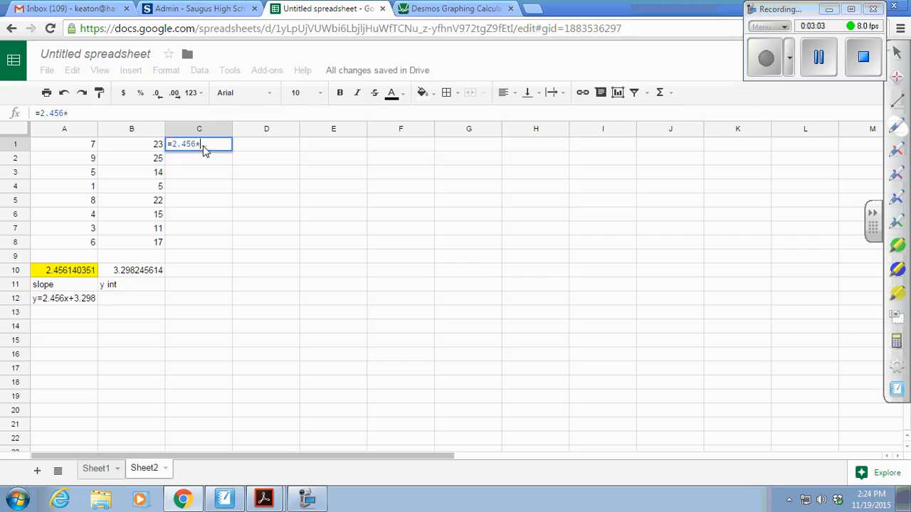
{"action": "left_click", "coordinate": [80, 145]}
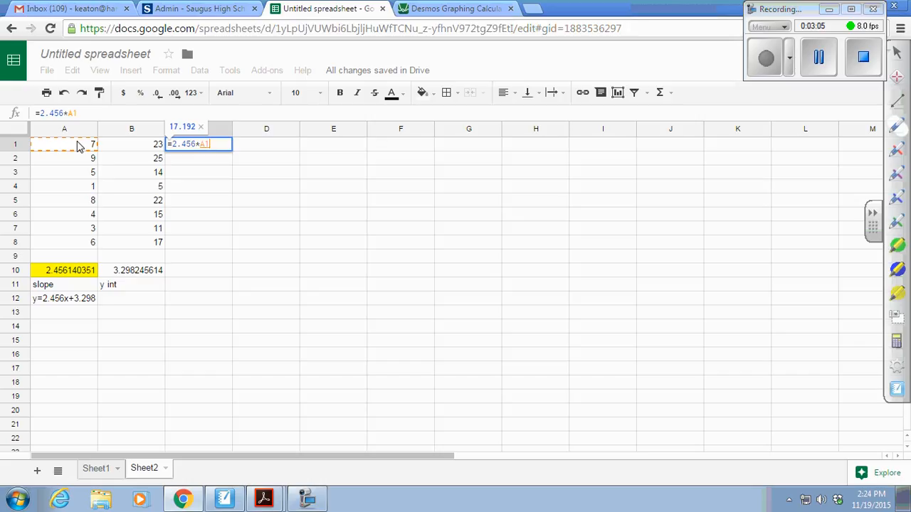
{"action": "type", "text": "+"}
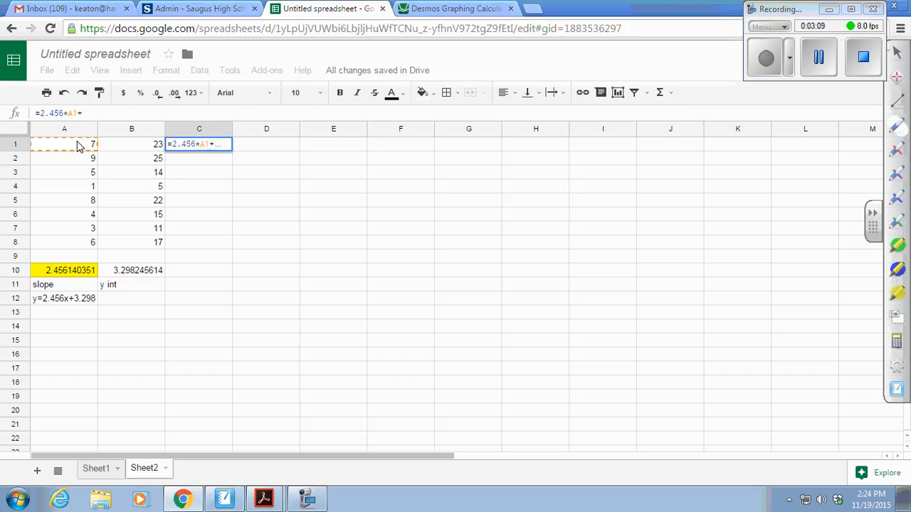
{"action": "type", "text": "3.2"}
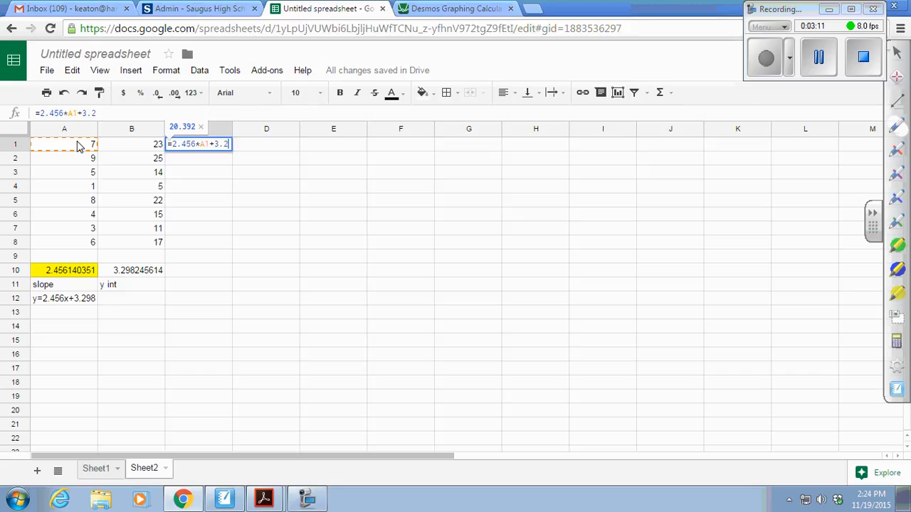
{"action": "type", "text": "98"}
{"action": "key", "text": "Return"}
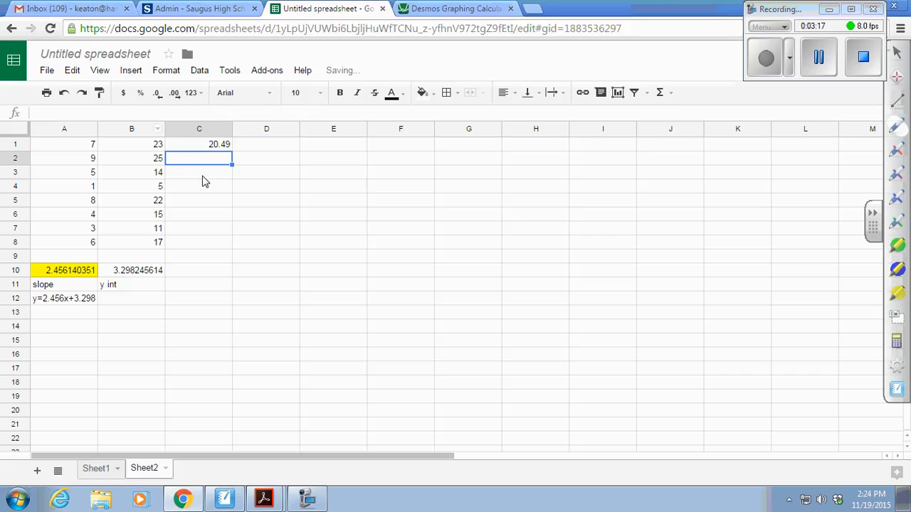
{"action": "left_click", "coordinate": [210, 147]}
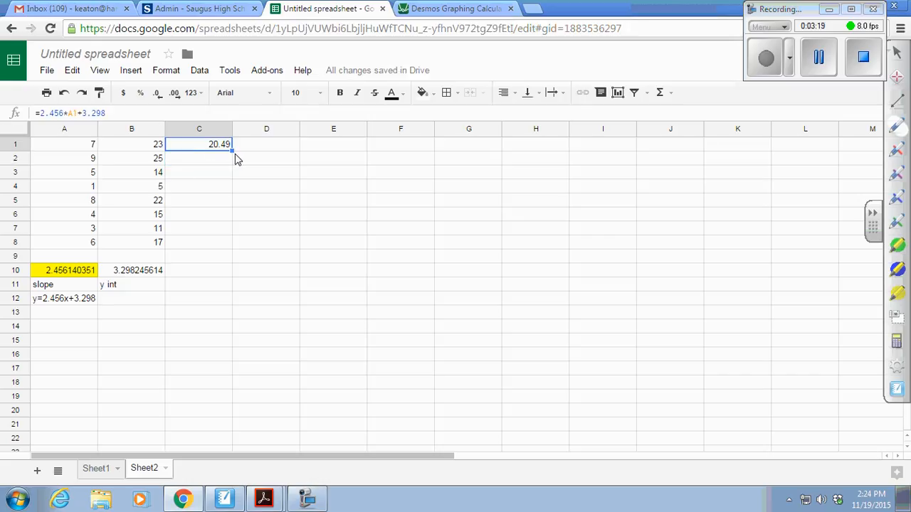
{"action": "left_click_drag", "start_coordinate": [232, 151], "coordinate": [224, 245]}
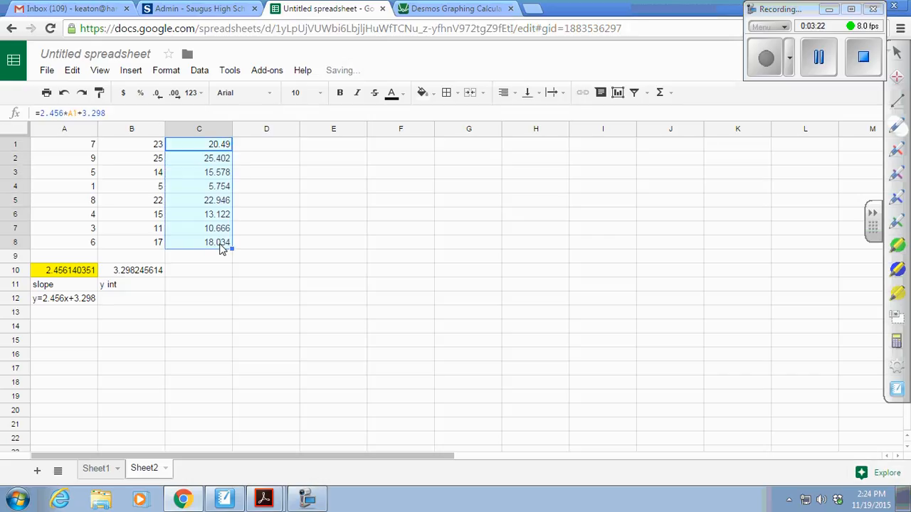
Label column C by entering "y values from BF" in C10, and enter "residuals" in D11 for column D.
{"action": "left_click", "coordinate": [193, 275]}
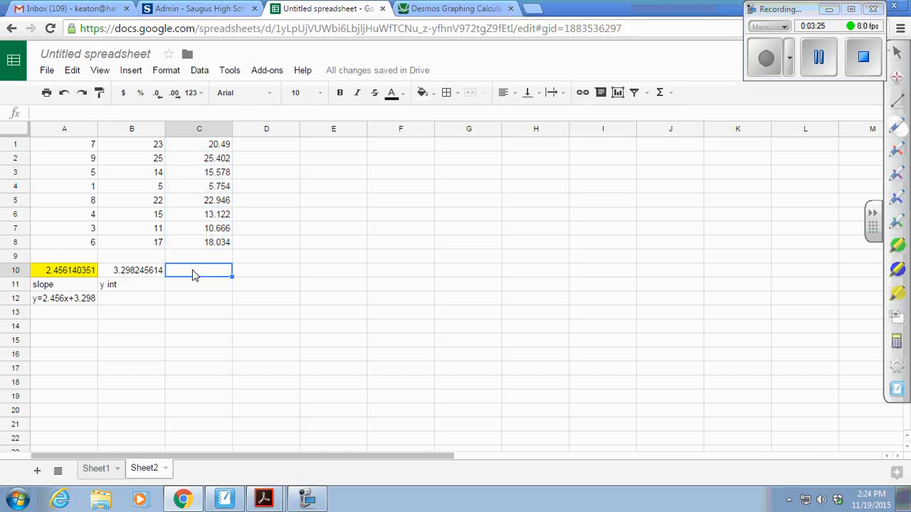
{"action": "type", "text": "y values from B"}
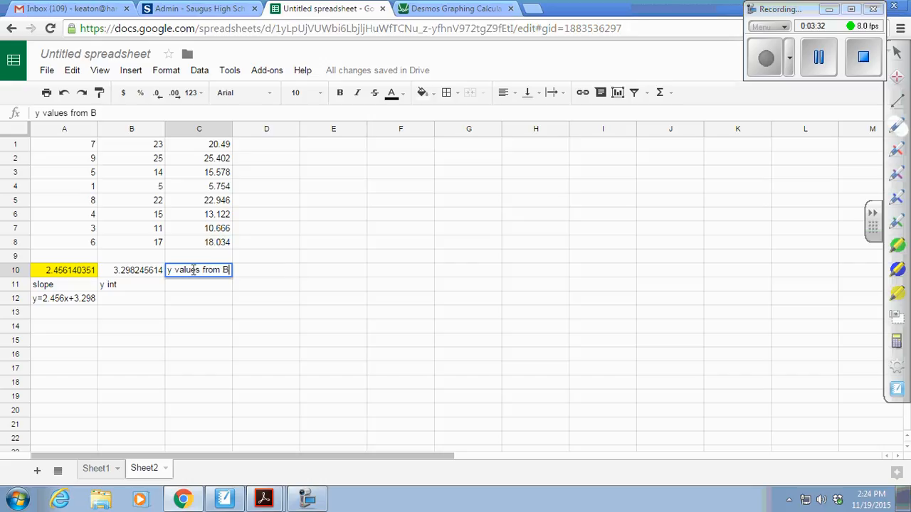
{"action": "type", "text": "F"}
{"action": "key", "text": "Return"}
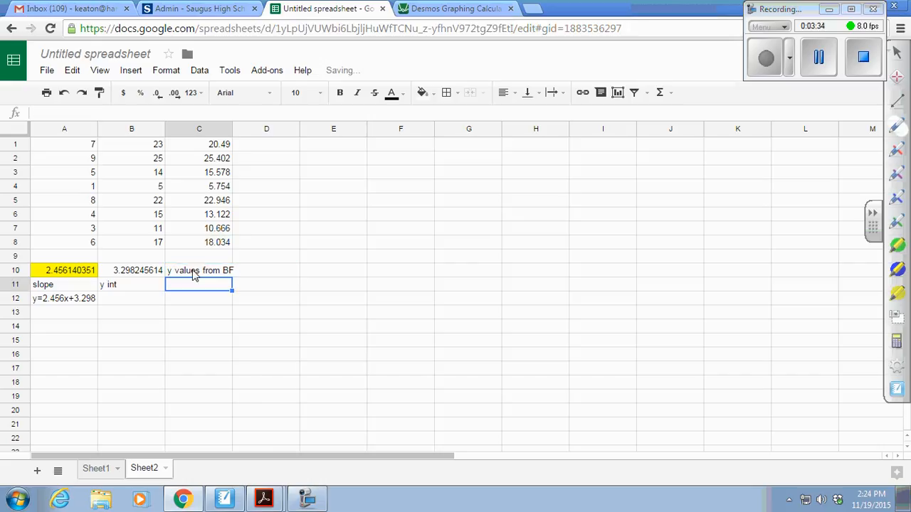
{"action": "left_click", "coordinate": [259, 148]}
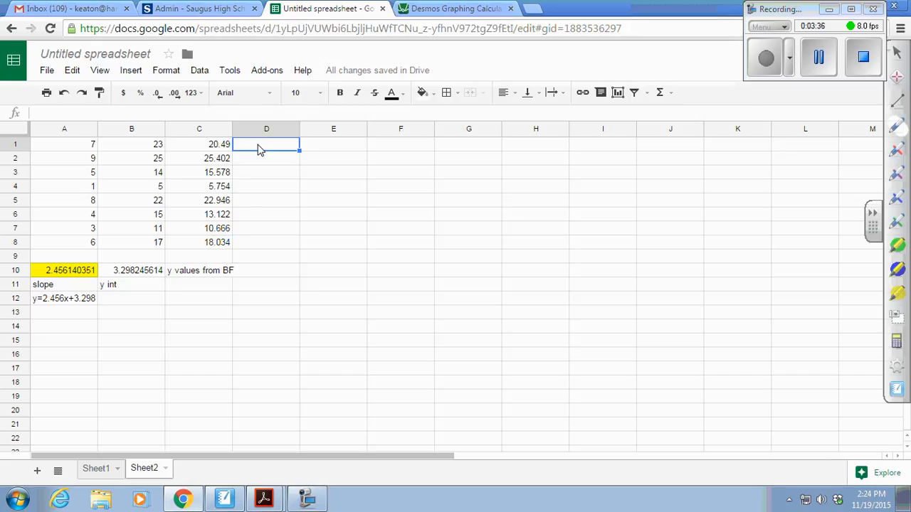
{"action": "left_click", "coordinate": [260, 287]}
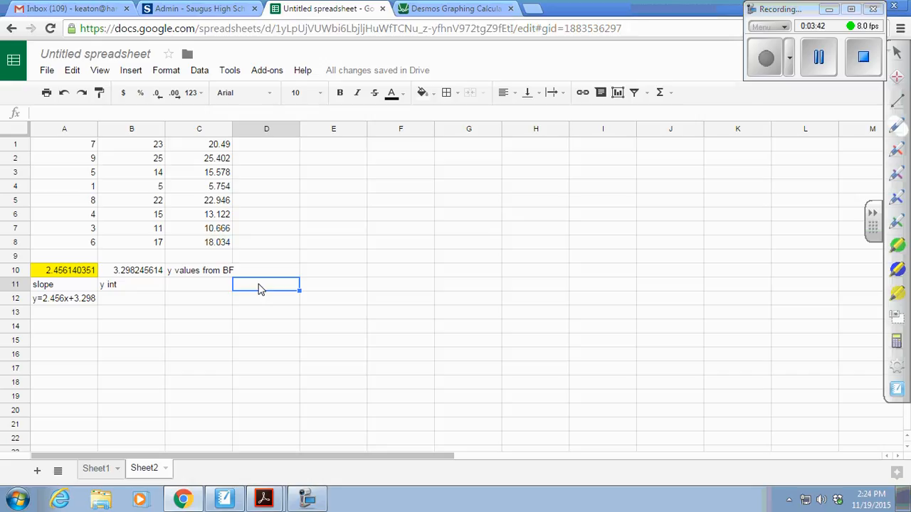
{"action": "type", "text": "residuals"}
{"action": "key", "text": "Return"}
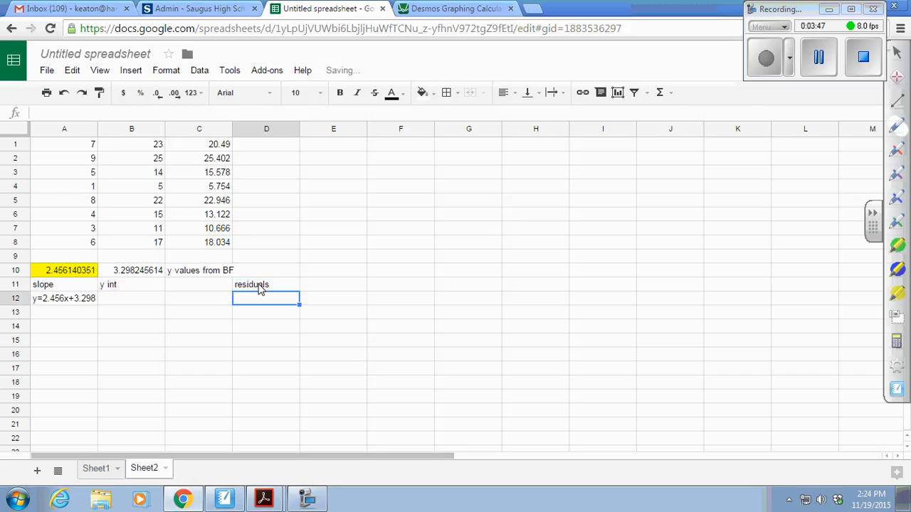
Calculate the residuals by entering =B1-C1 in D1 and filling the formula down through D8.
{"action": "left_click", "coordinate": [269, 154]}
{"action": "type", "text": "="}
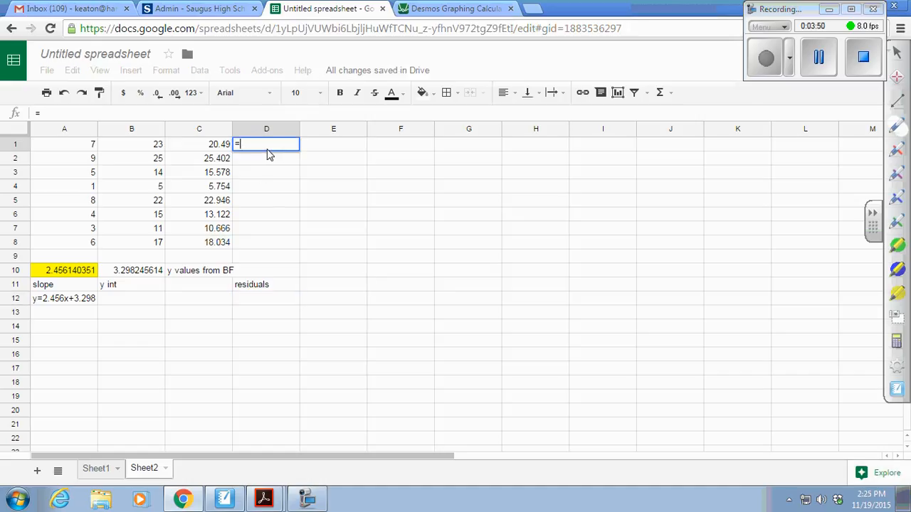
{"action": "left_click", "coordinate": [153, 148]}
{"action": "type", "text": "-"}
{"action": "left_click", "coordinate": [183, 147]}
{"action": "key", "text": "Return"}
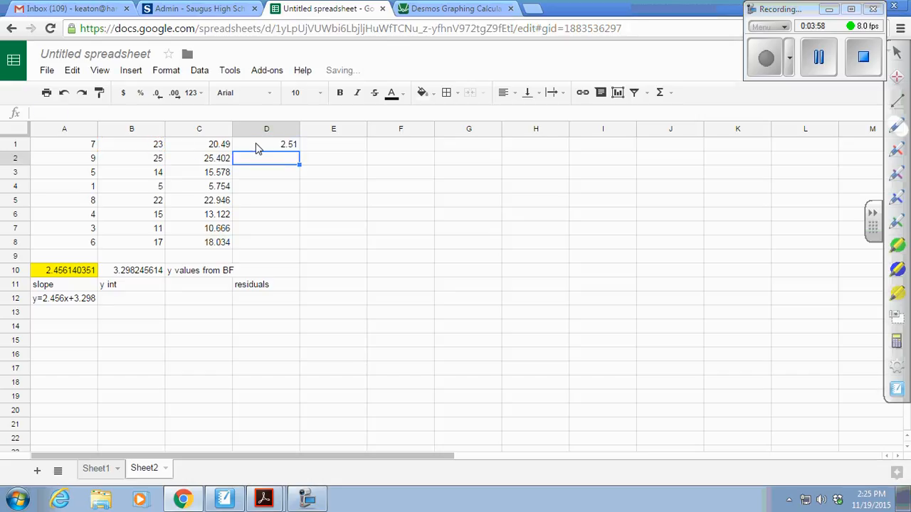
{"action": "left_click", "coordinate": [264, 146]}
{"action": "left_click_drag", "start_coordinate": [298, 149], "coordinate": [291, 245]}
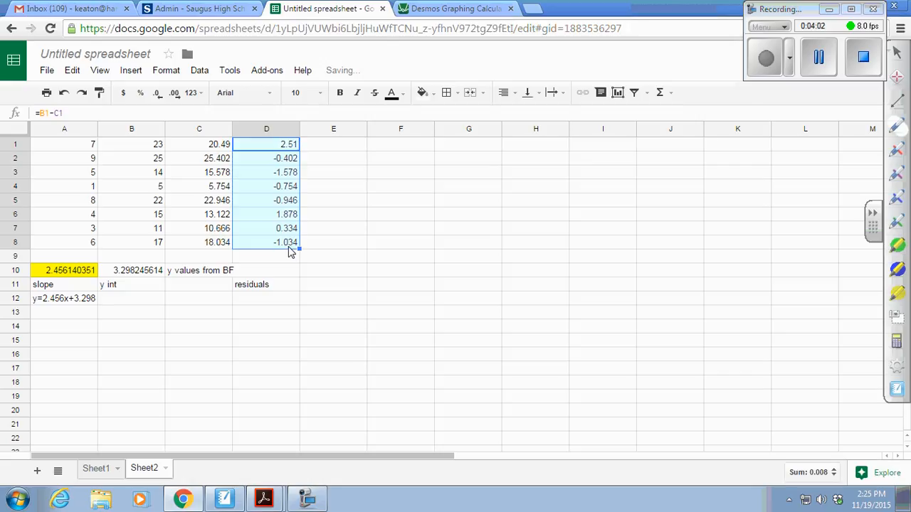
Label column E by entering "squares" in cell E11.
{"action": "left_click", "coordinate": [322, 286]}
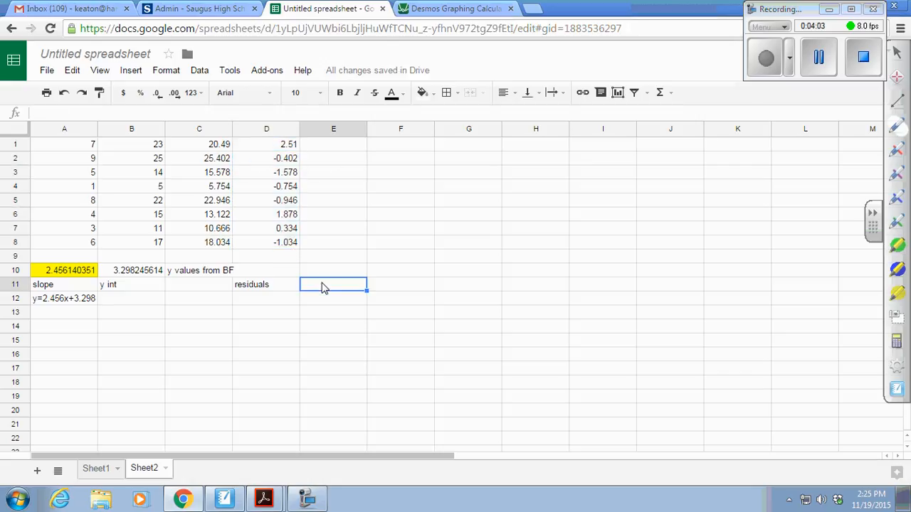
{"action": "type", "text": "squares"}
{"action": "key", "text": "Return"}
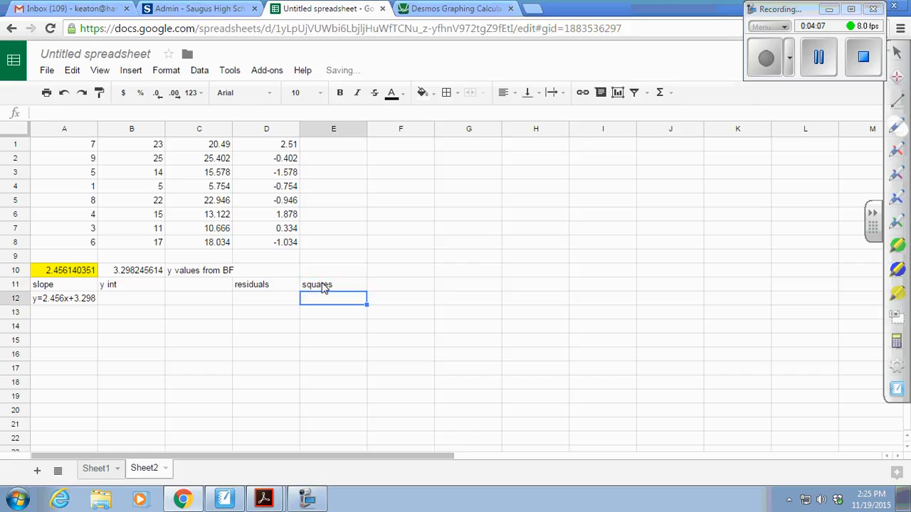
Square the residuals by entering =D1^2 in E1 and filling the formula down through E8.
{"action": "left_click", "coordinate": [310, 150]}
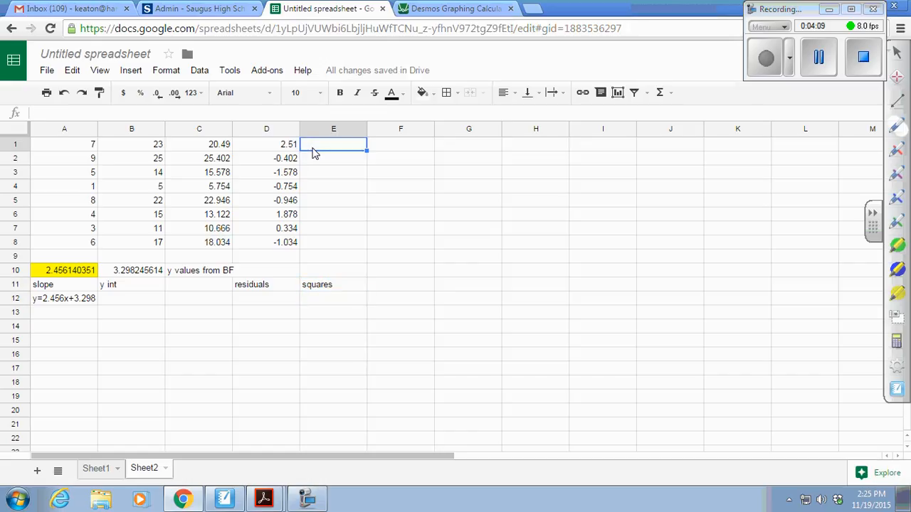
{"action": "type", "text": "="}
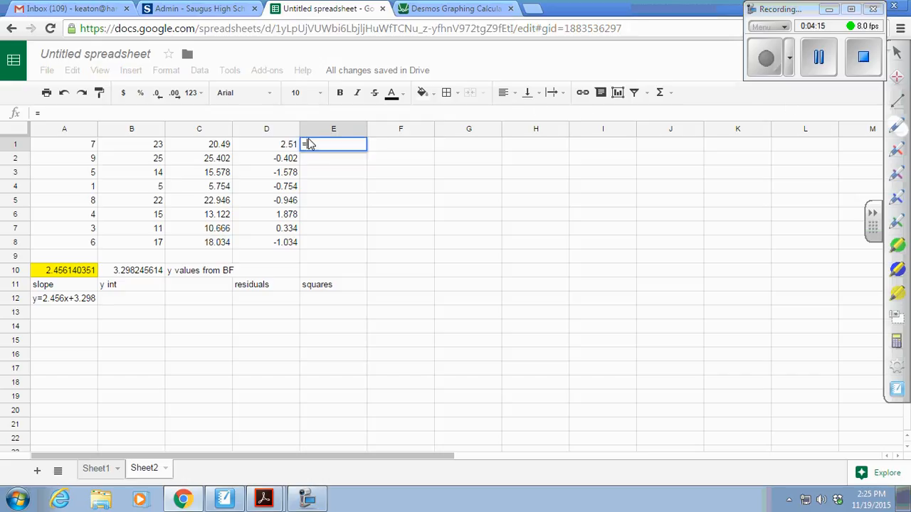
{"action": "left_click", "coordinate": [273, 146]}
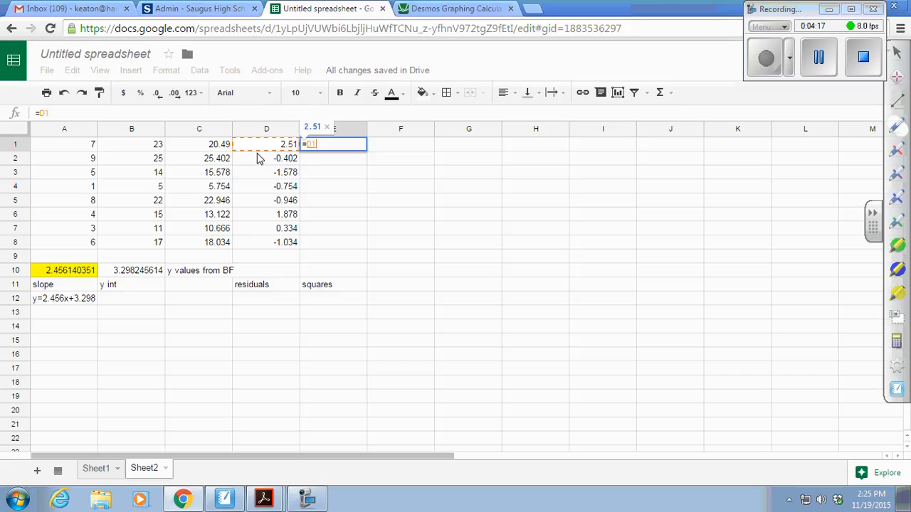
{"action": "type", "text": "^"}
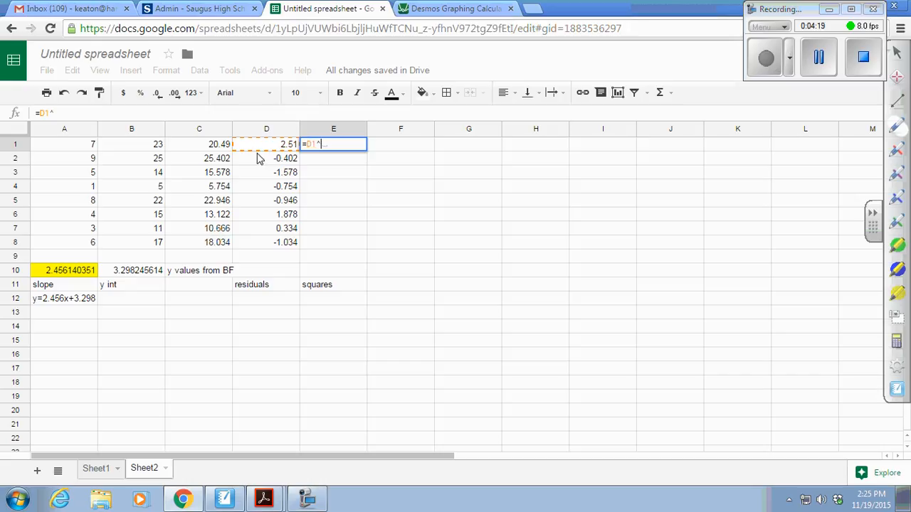
{"action": "type", "text": "2"}
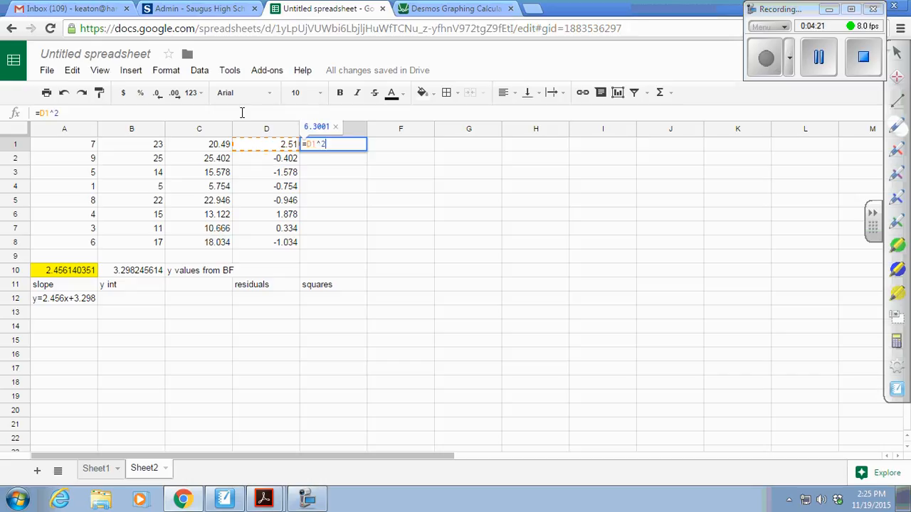
{"action": "key", "text": "Return"}
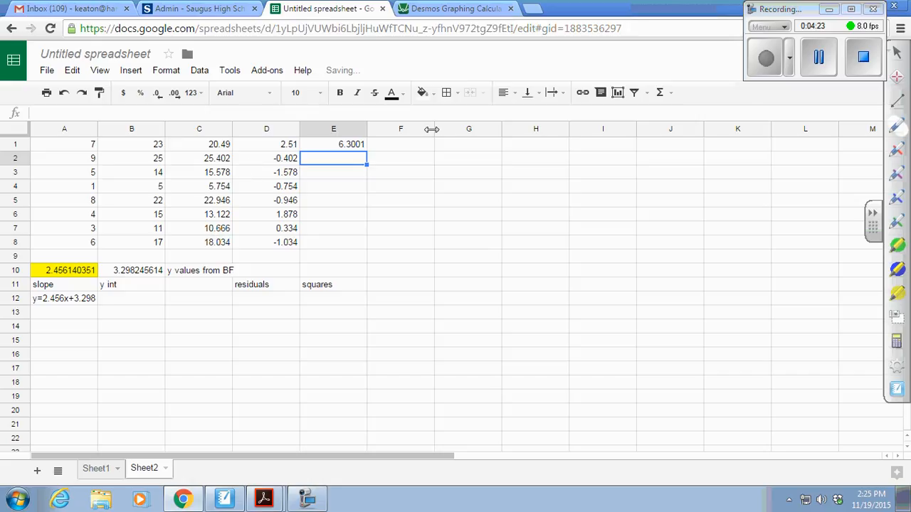
{"action": "left_click", "coordinate": [360, 147]}
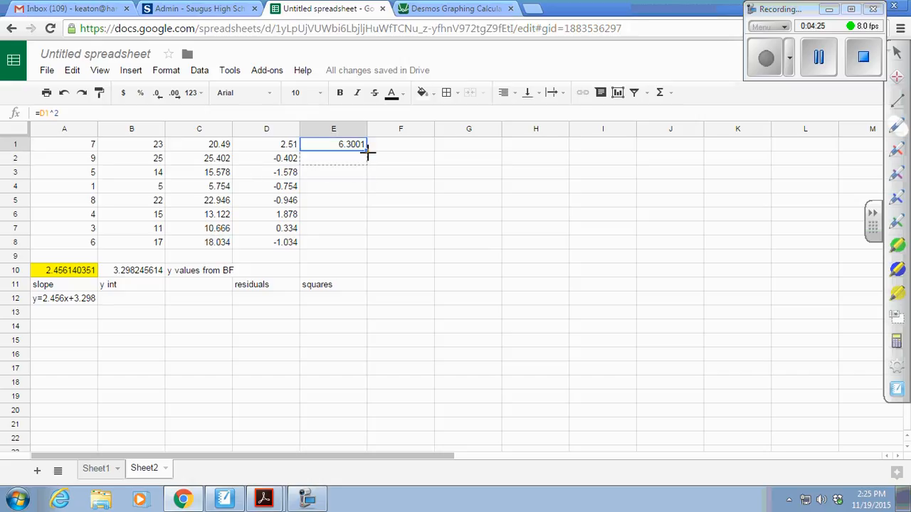
{"action": "left_click_drag", "start_coordinate": [366, 152], "coordinate": [361, 242]}
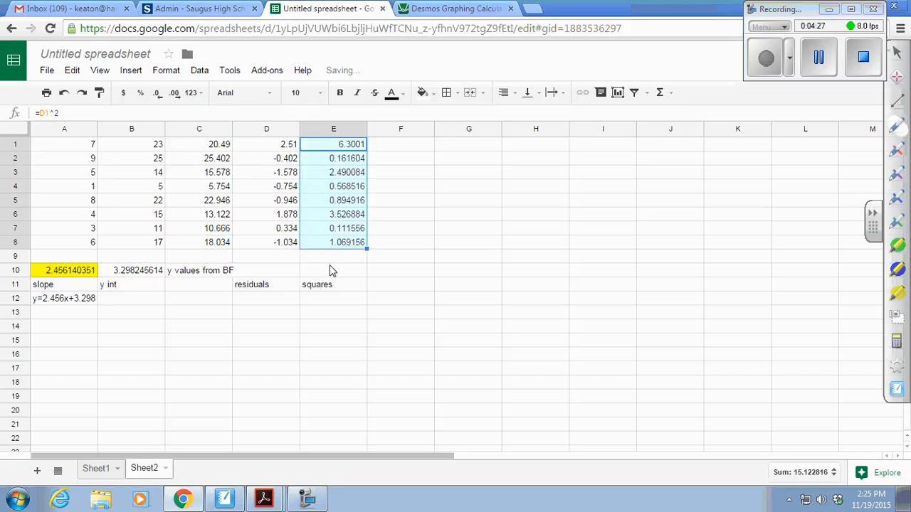
Highlight cell E9 in yellow and enter a SUM of E1 through E8 in it.
{"action": "left_click", "coordinate": [333, 257]}
{"action": "left_click", "coordinate": [422, 92]}
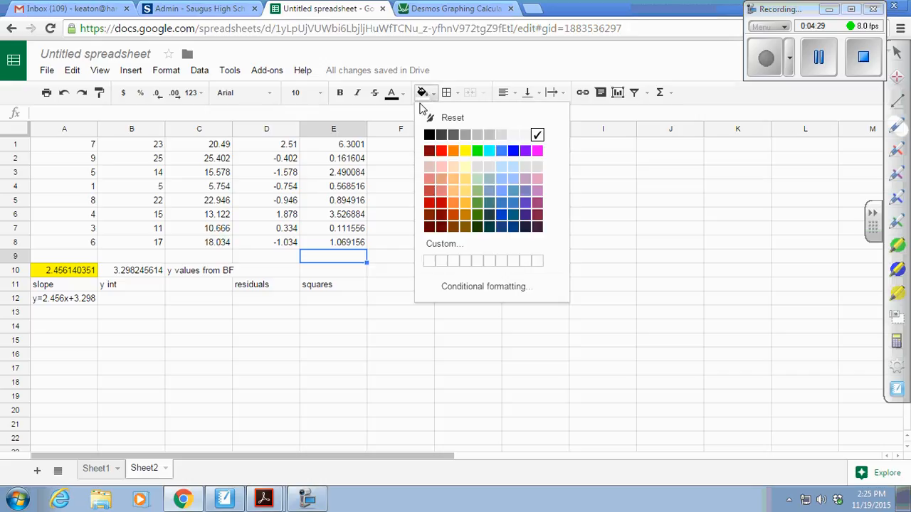
{"action": "left_click", "coordinate": [468, 151]}
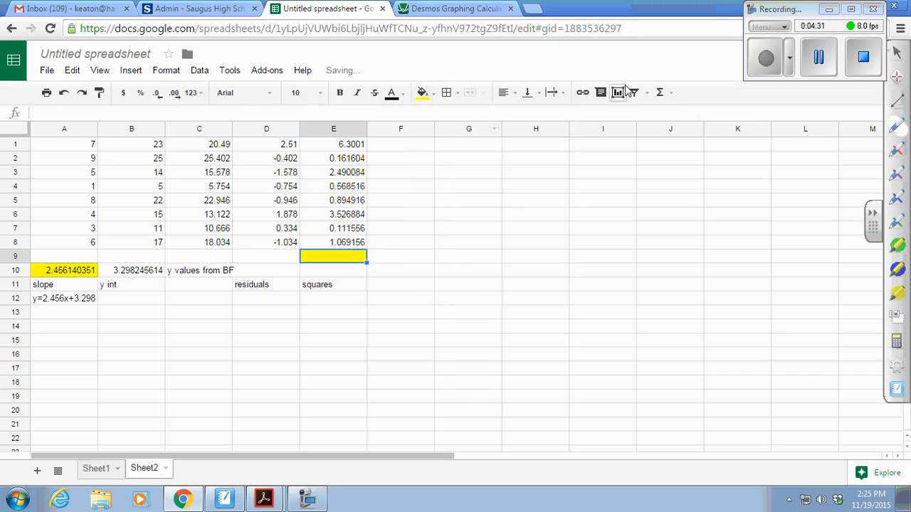
{"action": "left_click", "coordinate": [659, 92]}
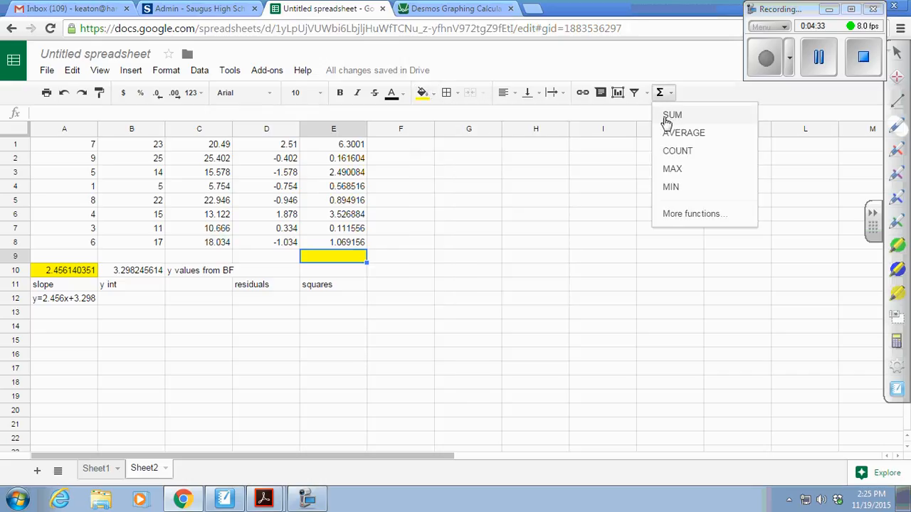
{"action": "left_click", "coordinate": [669, 115]}
{"action": "left_click_drag", "start_coordinate": [339, 146], "coordinate": [341, 239]}
{"action": "key", "text": "Return"}
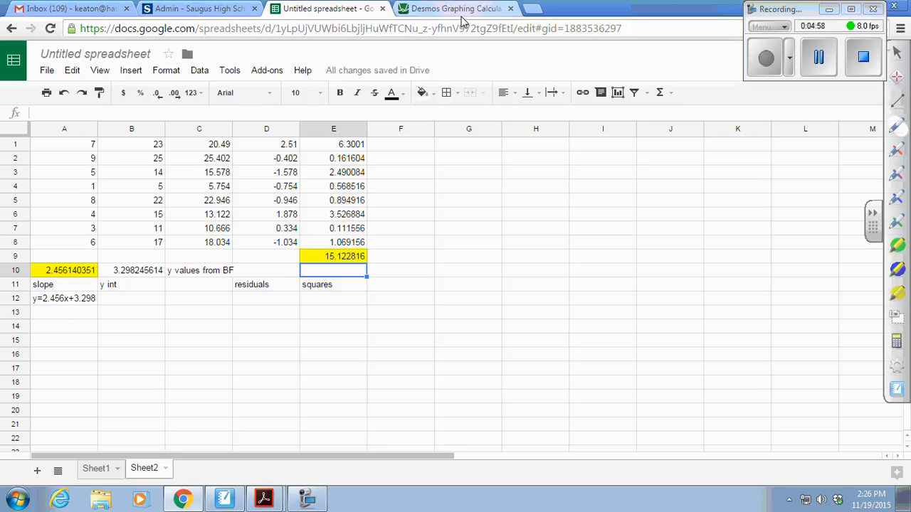
Switch to the Desmos graphing calculator and add the linear regression y1~mx1+b below the data table.
{"action": "left_click", "coordinate": [452, 14]}
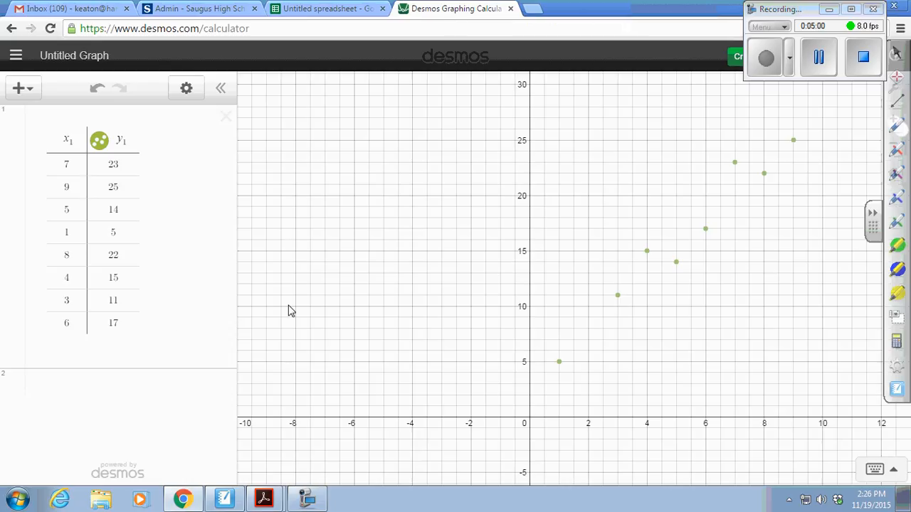
{"action": "left_click", "coordinate": [85, 389]}
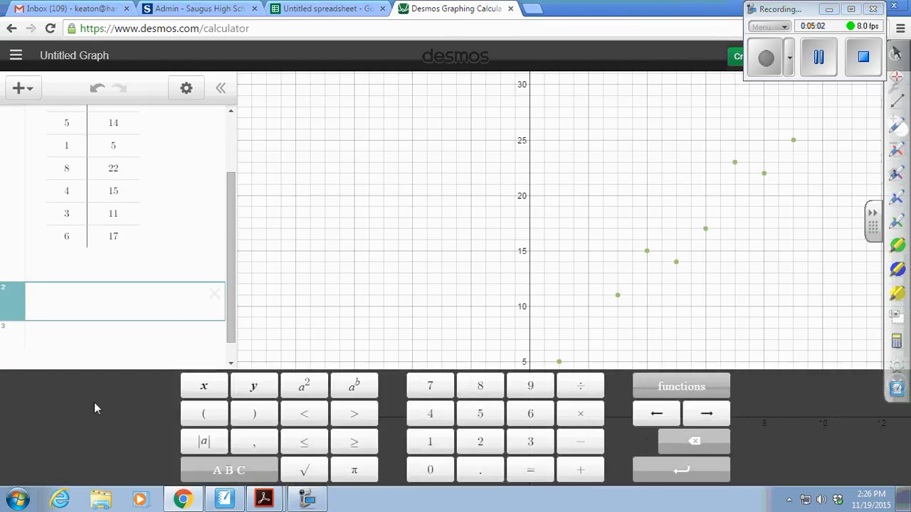
{"action": "type", "text": "y"}
{"action": "type", "text": "1"}
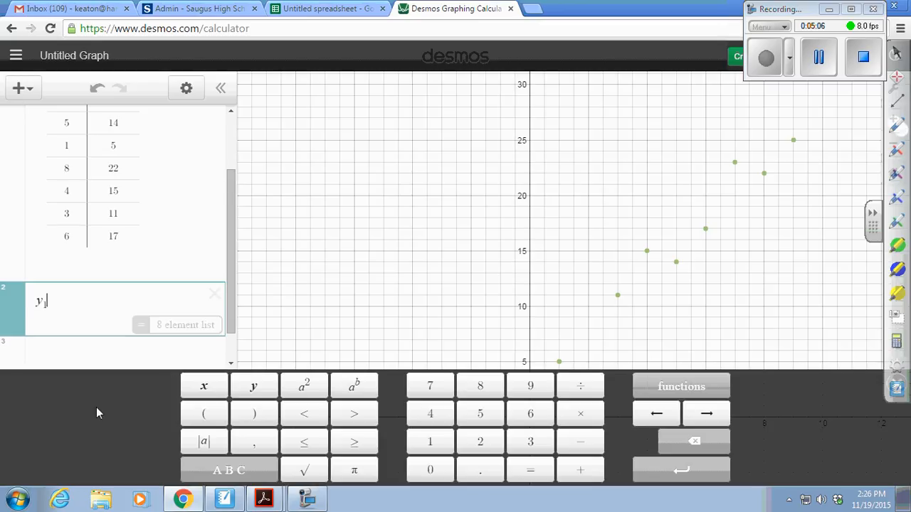
{"action": "scroll", "coordinate": [110, 173], "scroll_direction": "up", "scroll_amount": 2}
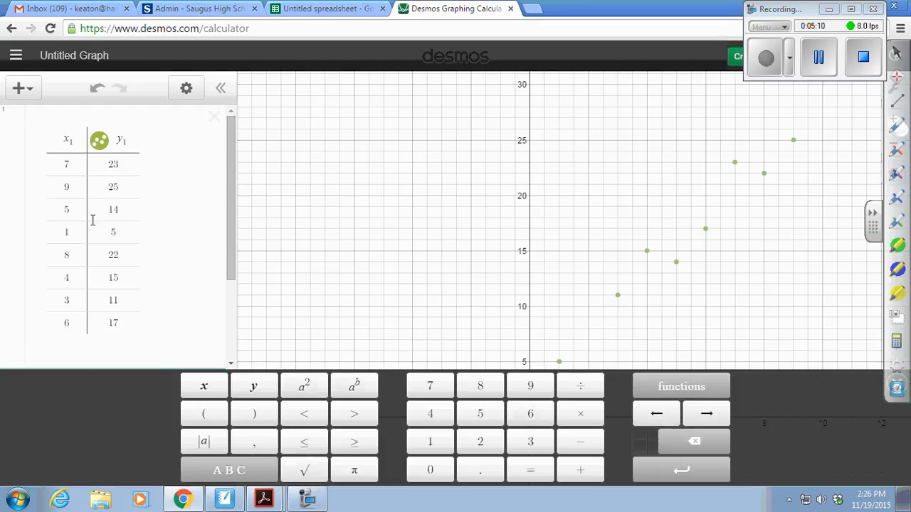
{"action": "scroll", "coordinate": [92, 220], "scroll_direction": "down", "scroll_amount": 2}
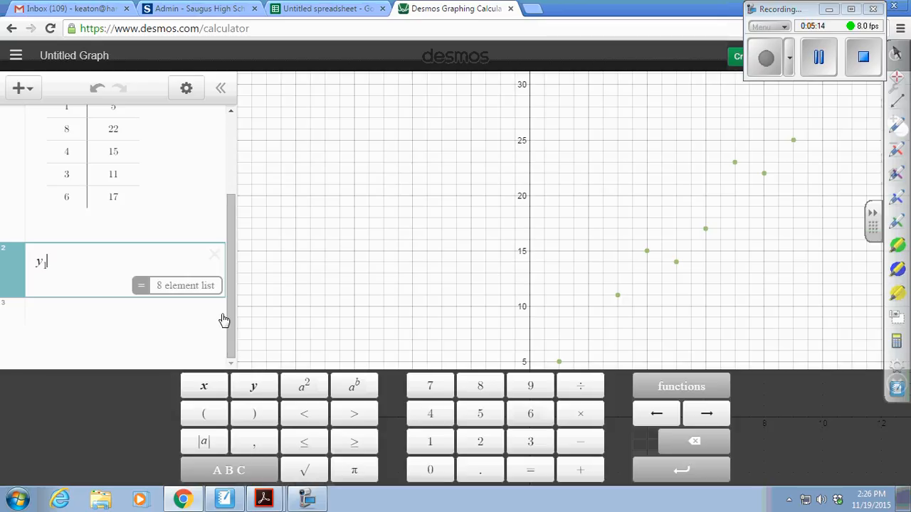
{"action": "type", "text": "~"}
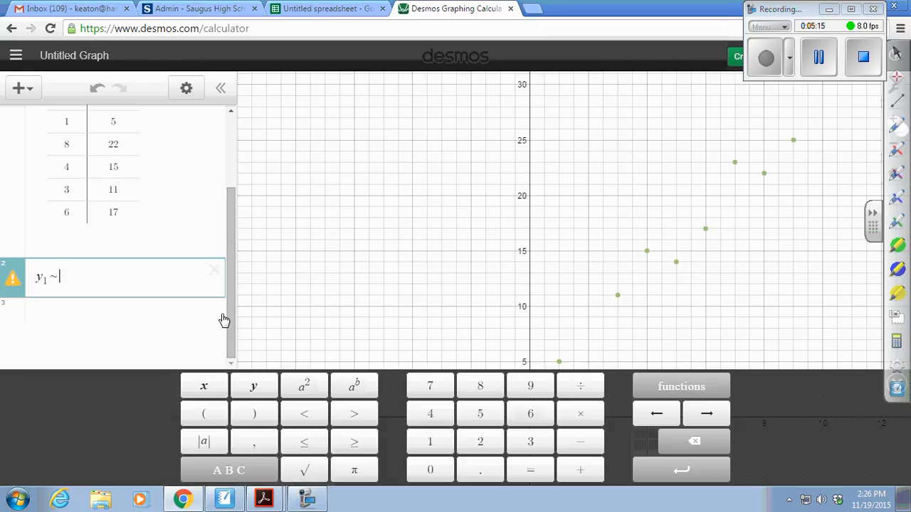
{"action": "type", "text": "m"}
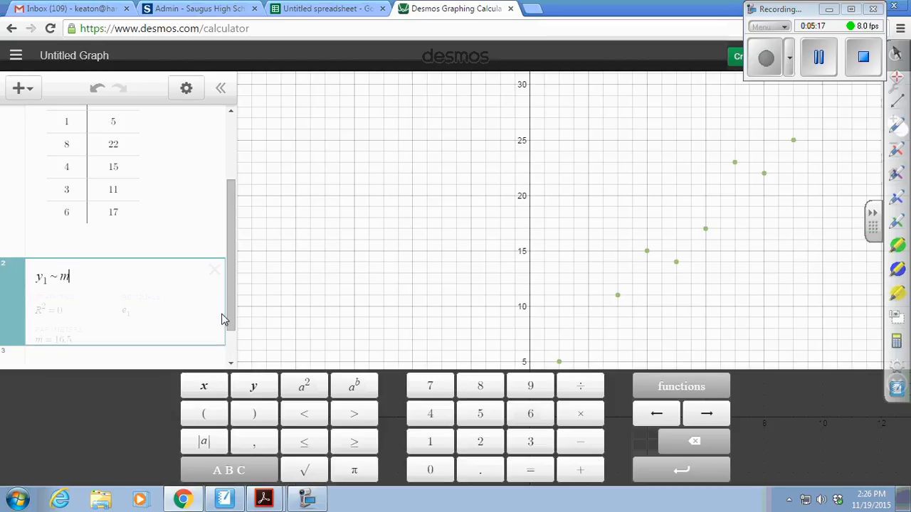
{"action": "type", "text": "x1+"}
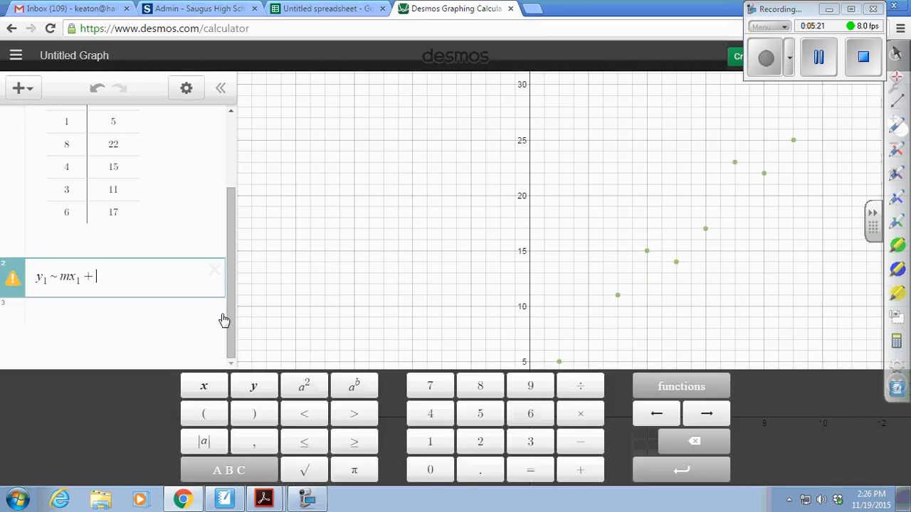
{"action": "type", "text": "b"}
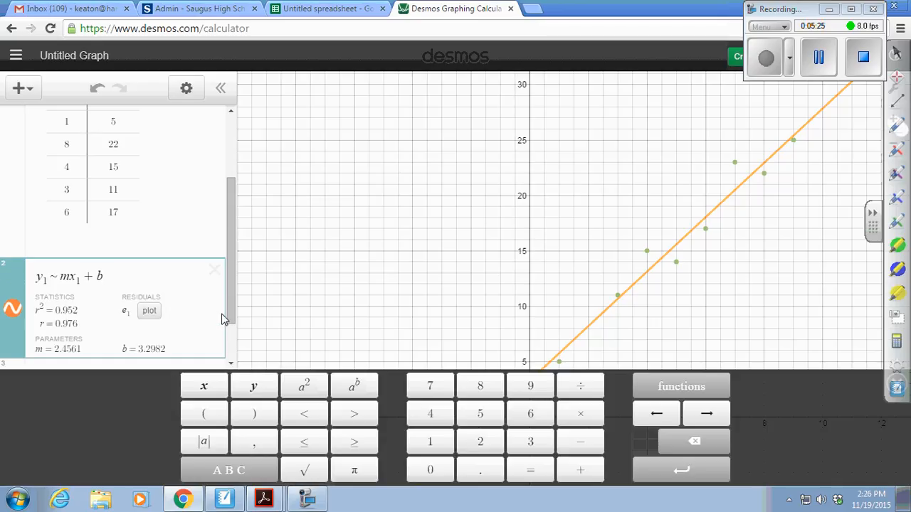
Add the line y=2.456x+3.298 as a new expression below the regression, and hide its graph.
{"action": "left_click_drag", "start_coordinate": [233, 254], "coordinate": [232, 285]}
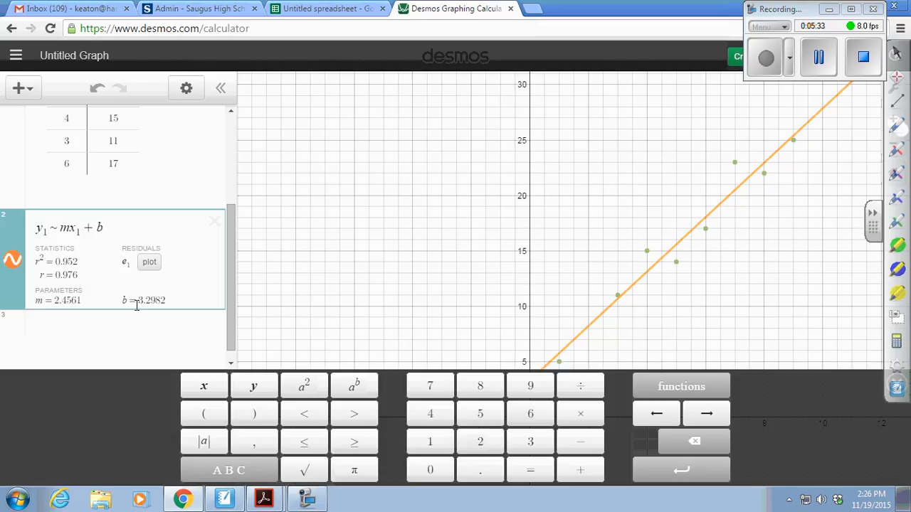
{"action": "left_click", "coordinate": [99, 327]}
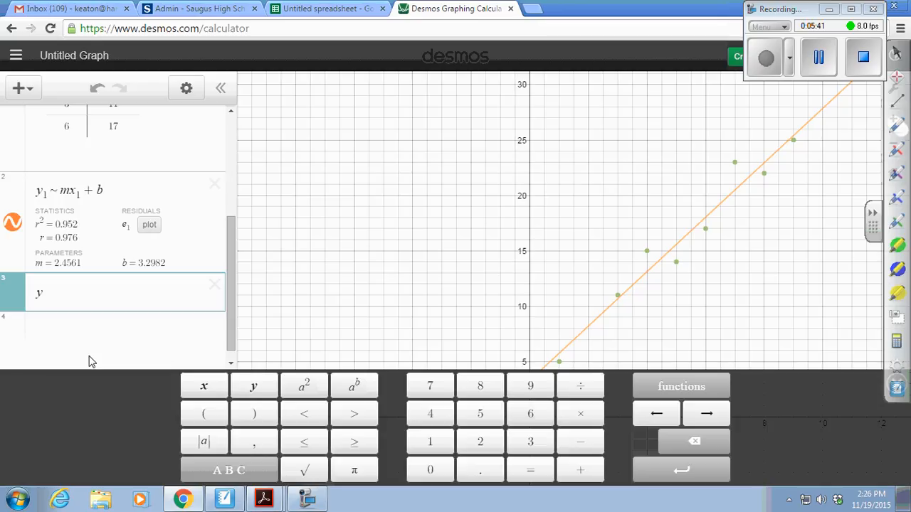
{"action": "type", "text": "y="}
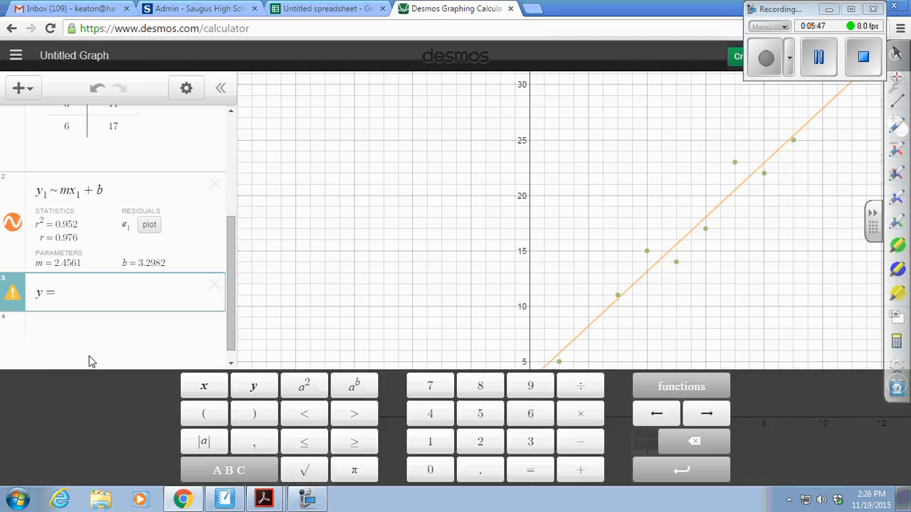
{"action": "type", "text": "2.45"}
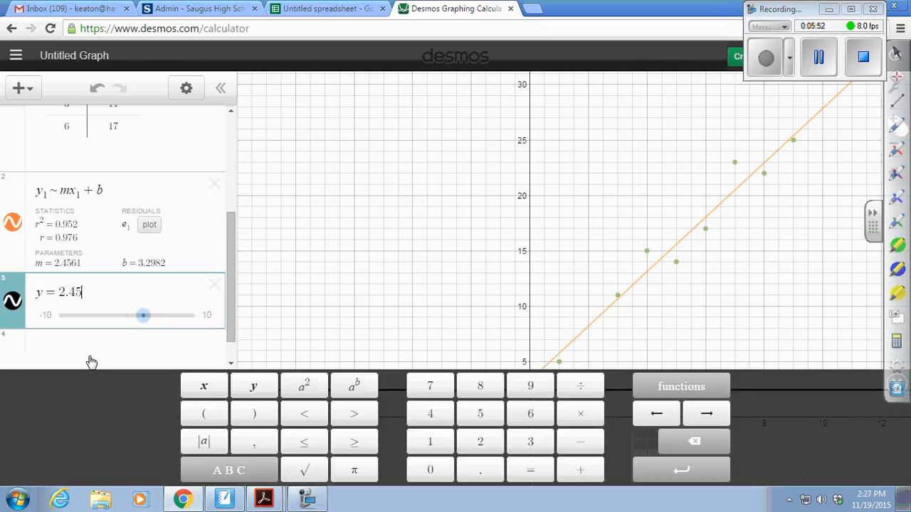
{"action": "type", "text": "6x"}
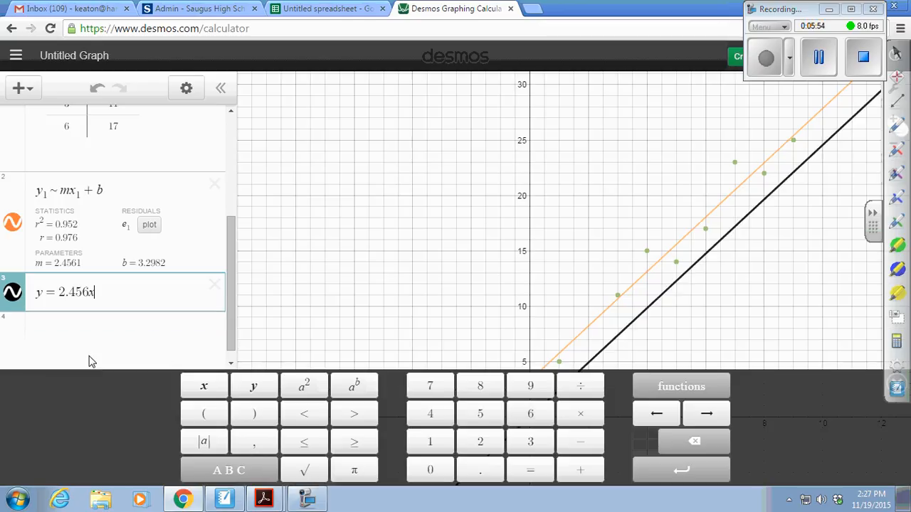
{"action": "type", "text": "+"}
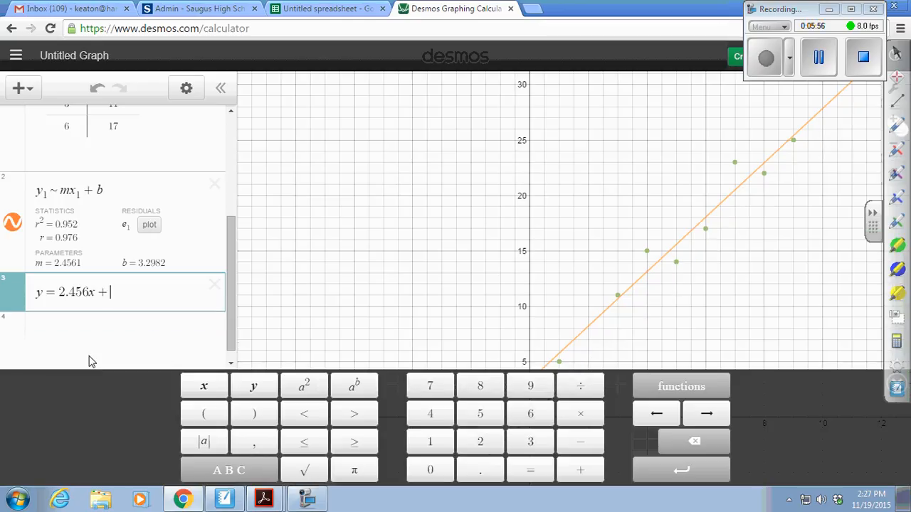
{"action": "type", "text": "3"}
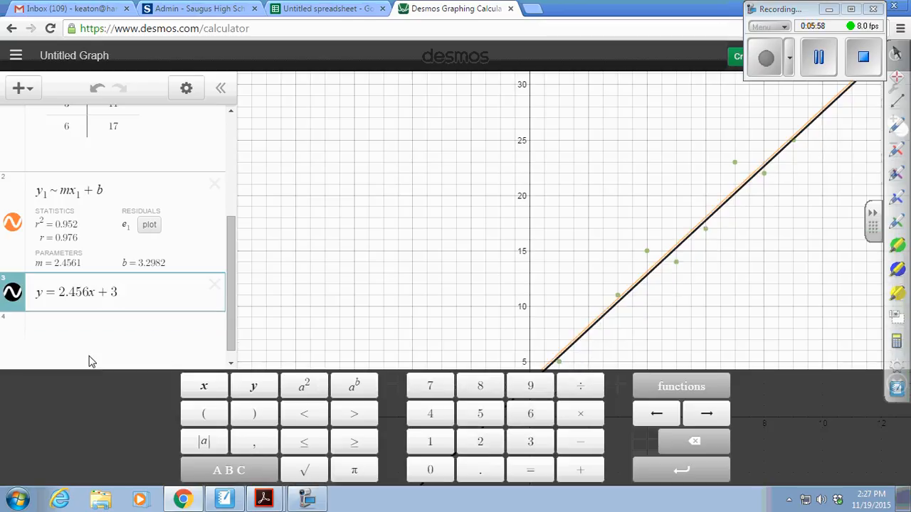
{"action": "type", "text": ".298"}
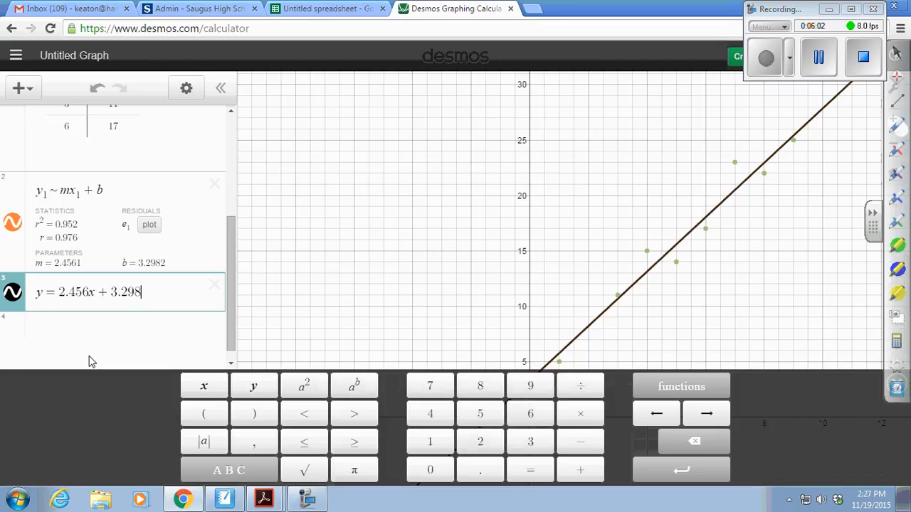
{"action": "left_click", "coordinate": [11, 293]}
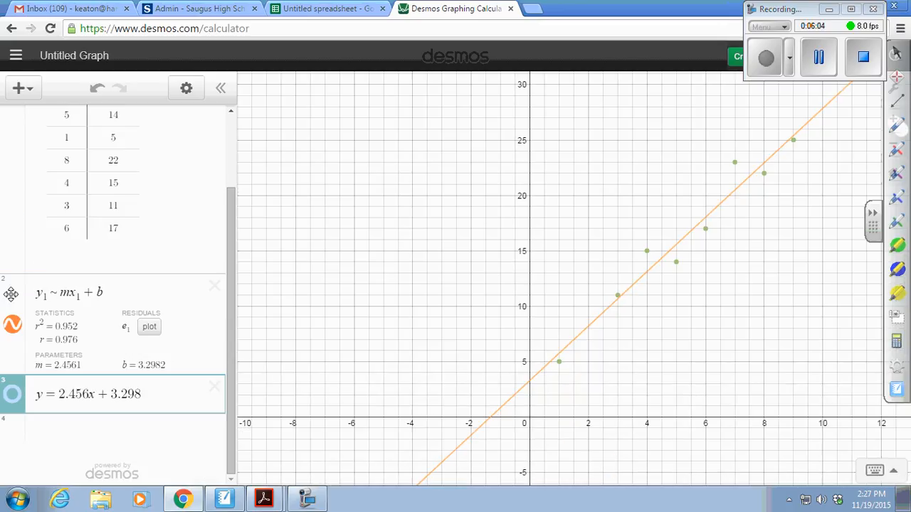
Show the graph of the line y=2.456x+3.298 and change its color to blue.
{"action": "left_click", "coordinate": [12, 395]}
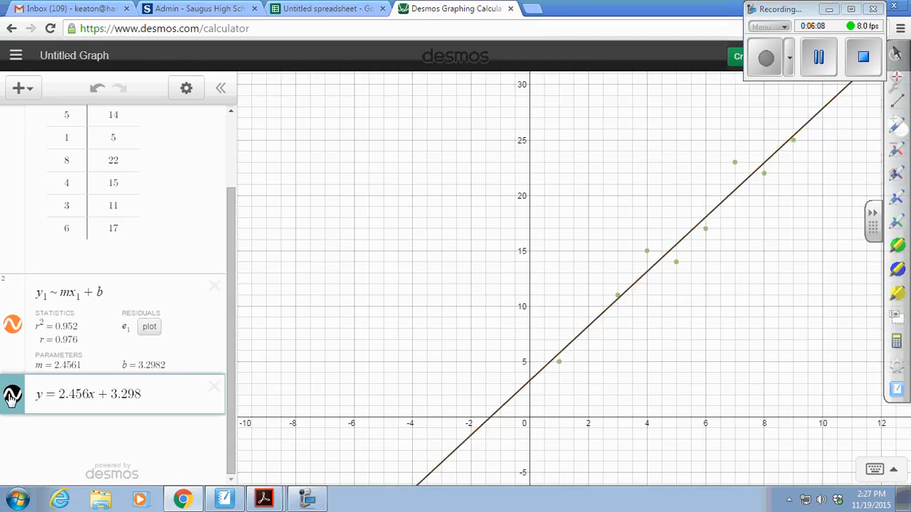
{"action": "left_click", "coordinate": [10, 399]}
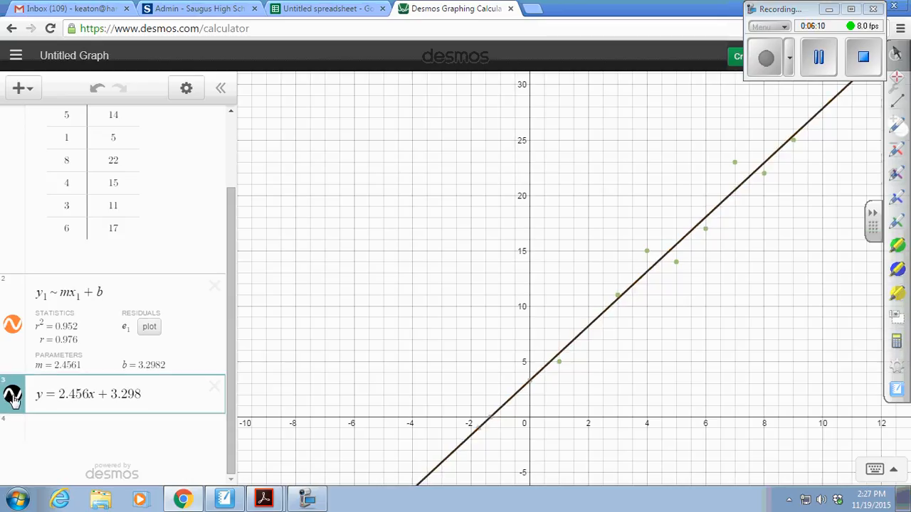
{"action": "left_click", "coordinate": [14, 400]}
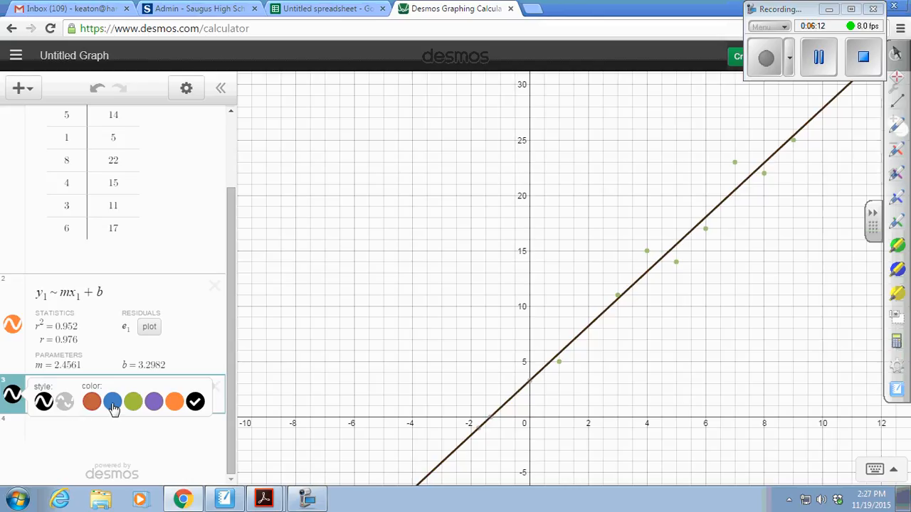
{"action": "left_click", "coordinate": [113, 403]}
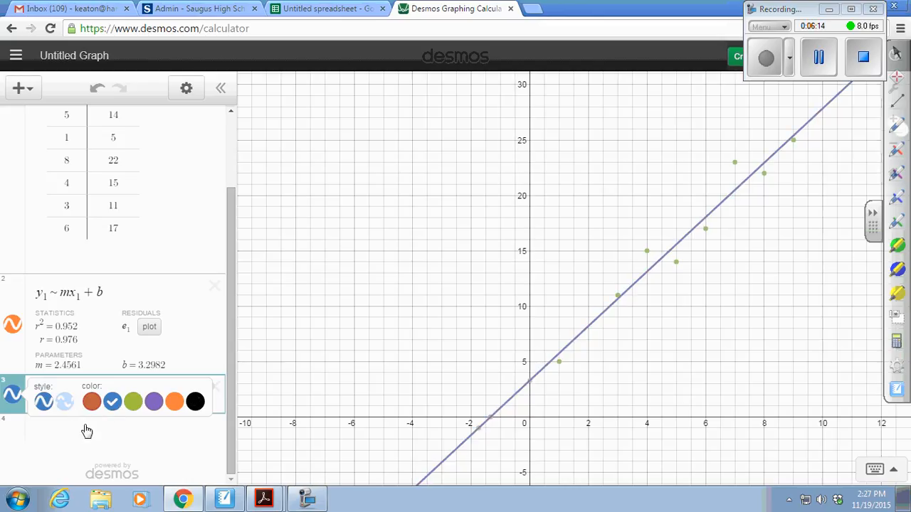
{"action": "left_click", "coordinate": [87, 437]}
{"action": "left_click", "coordinate": [86, 437]}
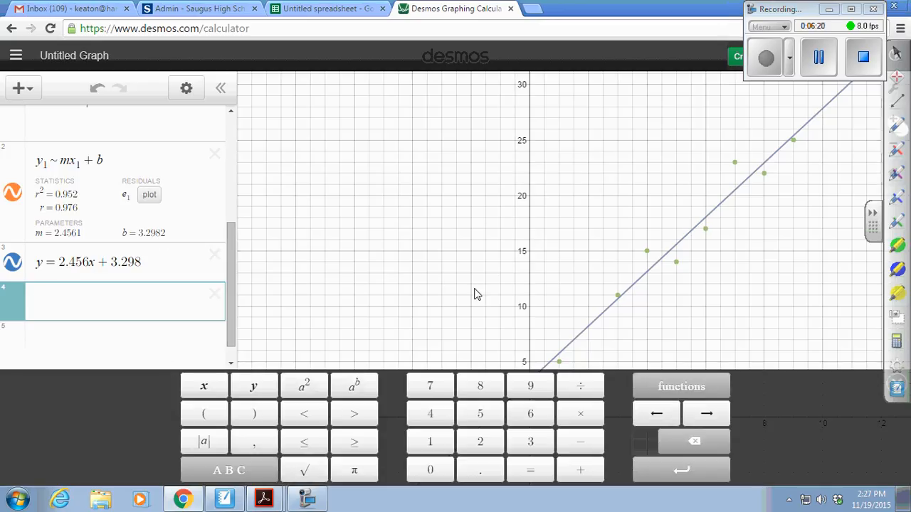
Plot the residuals of the regression y1~mx1+b on the graph with the data points and line in view.
{"action": "left_click_drag", "start_coordinate": [477, 294], "coordinate": [437, 249]}
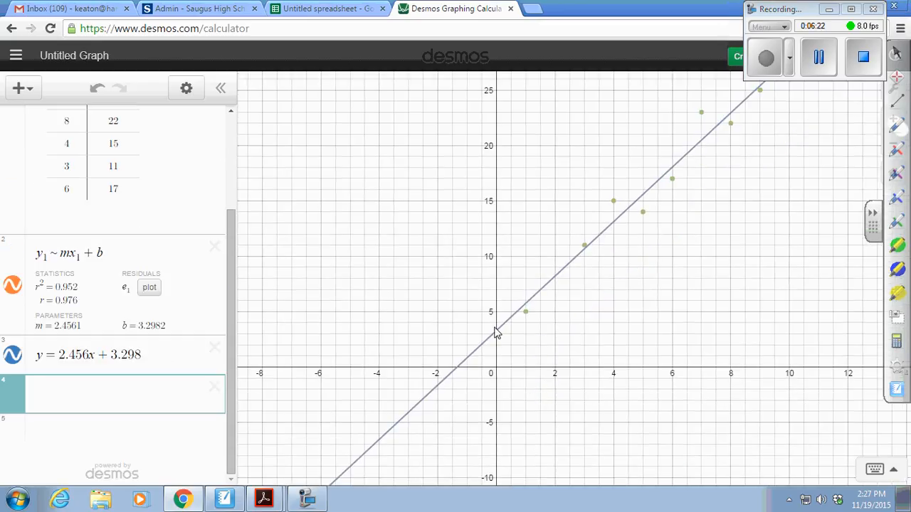
{"action": "left_click_drag", "start_coordinate": [681, 274], "coordinate": [607, 332]}
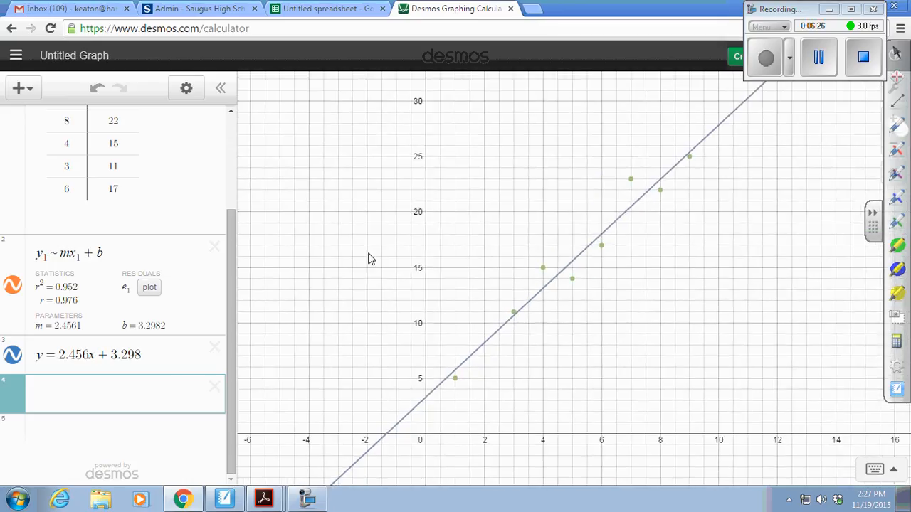
{"action": "left_click_drag", "start_coordinate": [367, 258], "coordinate": [378, 275]}
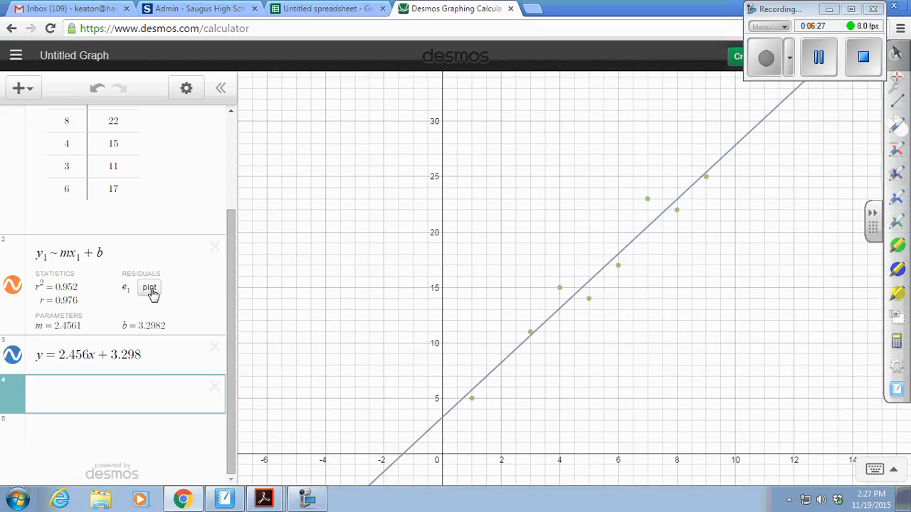
{"action": "left_click", "coordinate": [152, 291]}
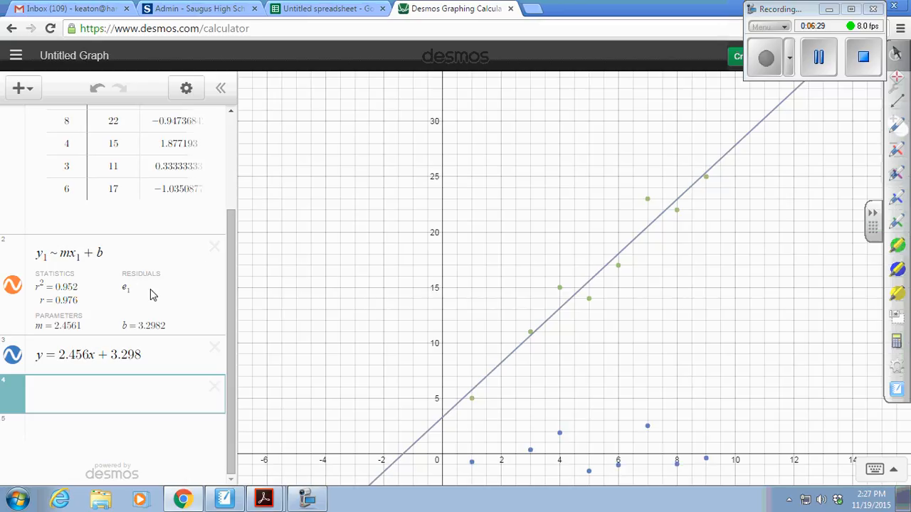
Compare the e1 residuals in the Desmos table with cells D1 through D8 in the Google Sheets spreadsheet, and return to Desmos.
{"action": "left_click_drag", "start_coordinate": [235, 234], "coordinate": [248, 121]}
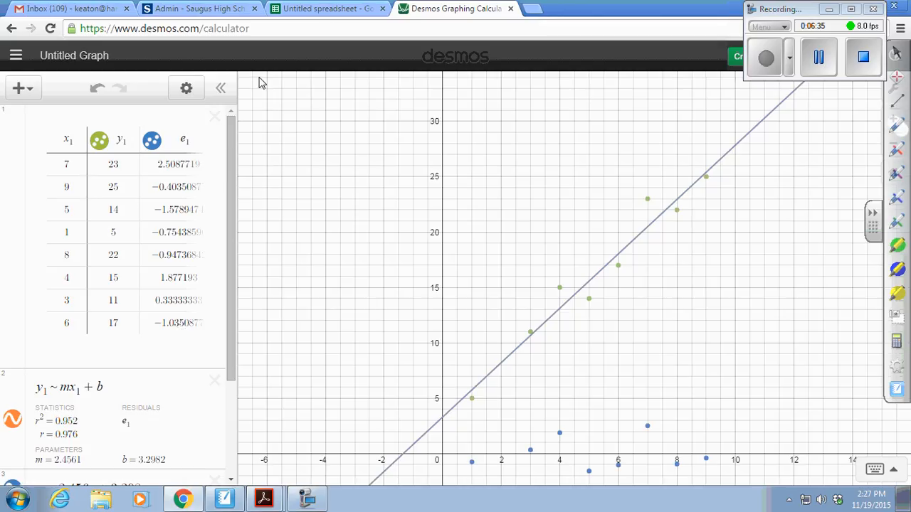
{"action": "left_click", "coordinate": [330, 14]}
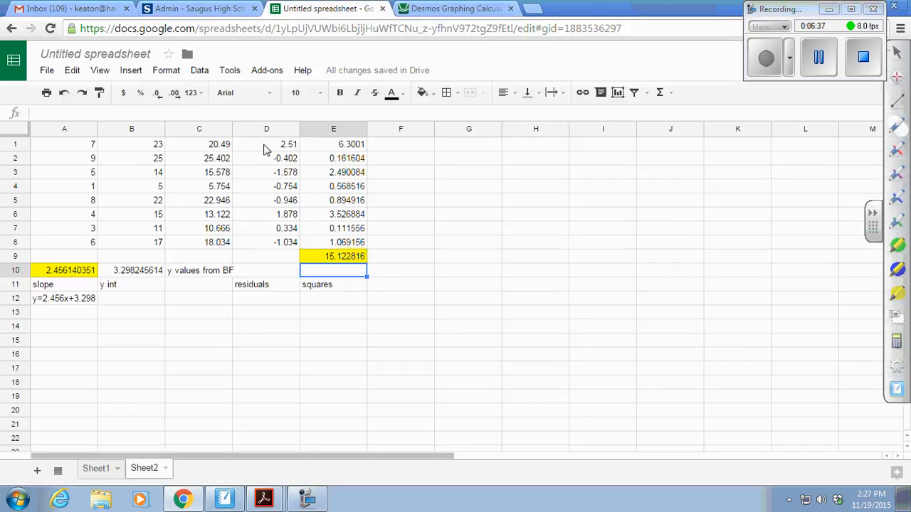
{"action": "left_click_drag", "start_coordinate": [261, 146], "coordinate": [260, 247]}
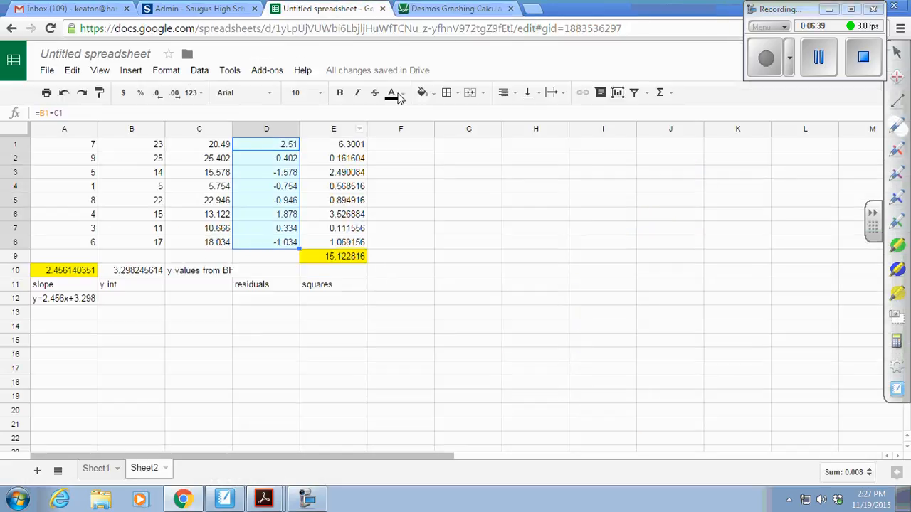
{"action": "left_click", "coordinate": [452, 11]}
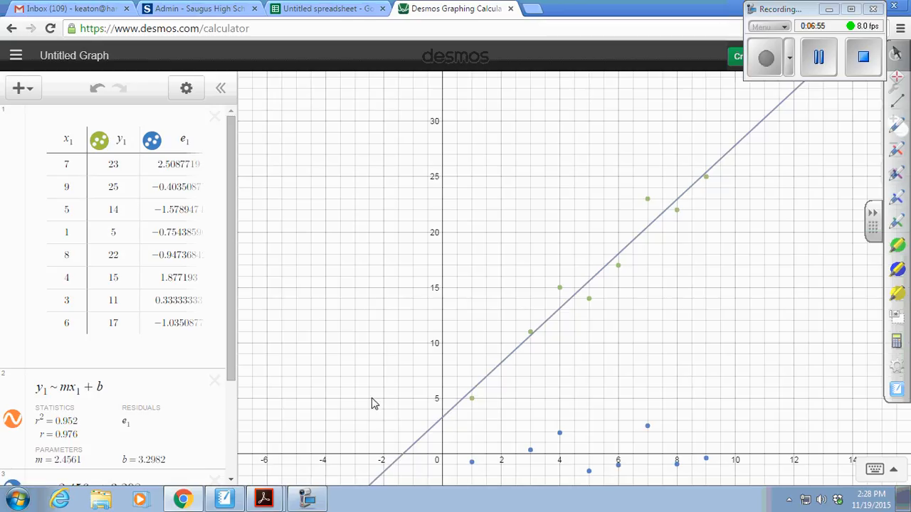
Review the assignment's task list in SMART Notebook against the Desmos table, regression and graph and the sum of squares in Google Sheets.
{"action": "left_click", "coordinate": [223, 500]}
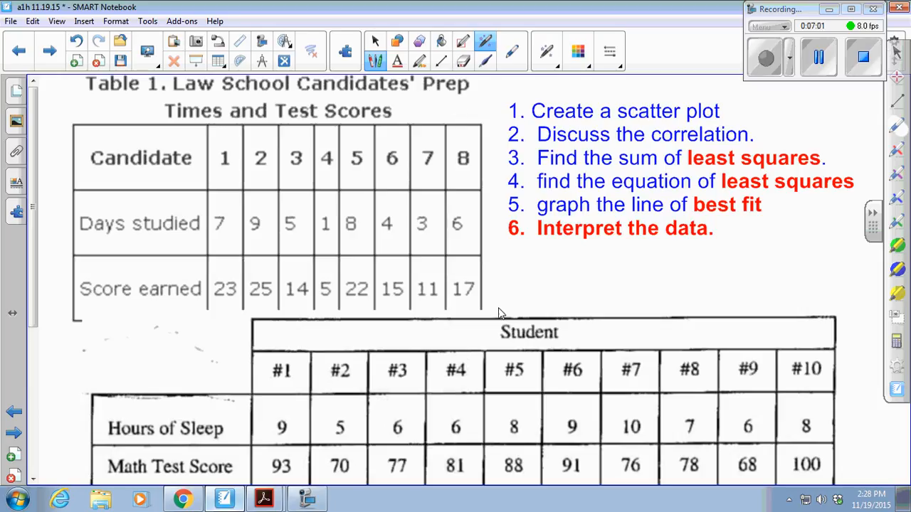
{"action": "left_click", "coordinate": [182, 500]}
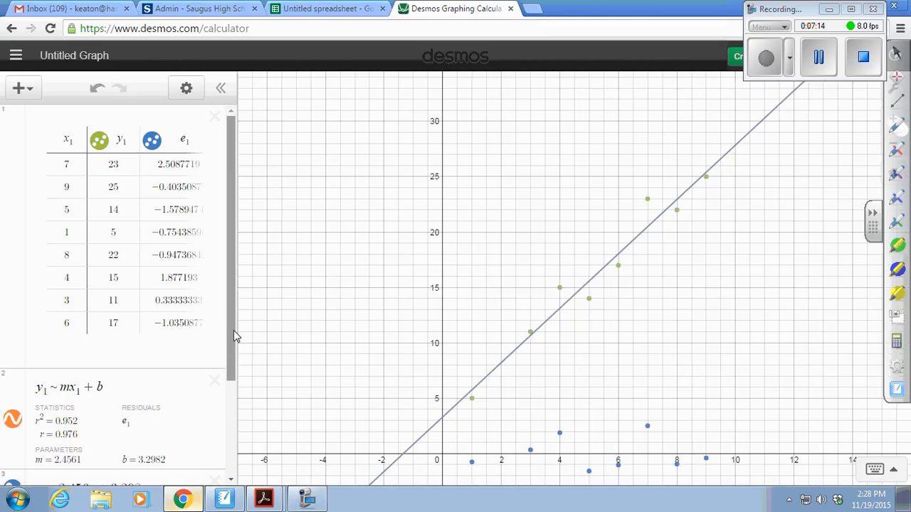
{"action": "left_click_drag", "start_coordinate": [231, 331], "coordinate": [236, 356]}
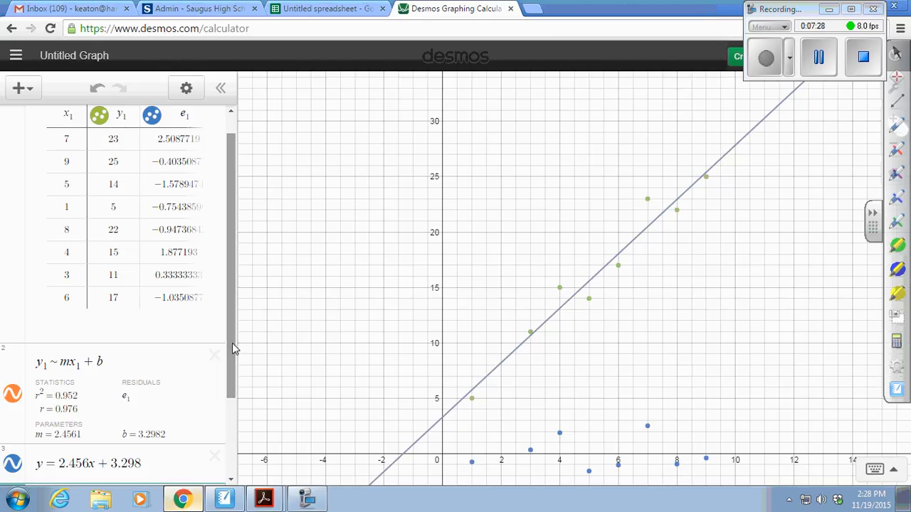
{"action": "left_click_drag", "start_coordinate": [232, 343], "coordinate": [244, 297]}
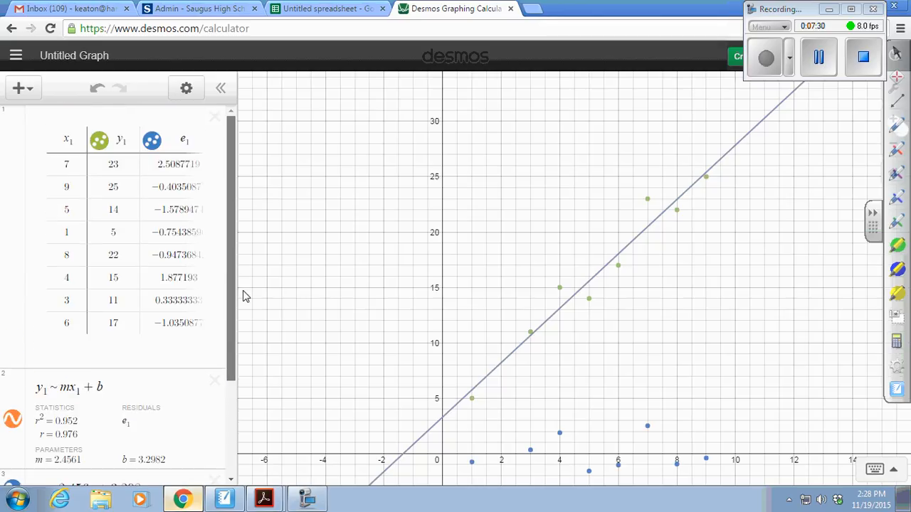
{"action": "left_click", "coordinate": [223, 501]}
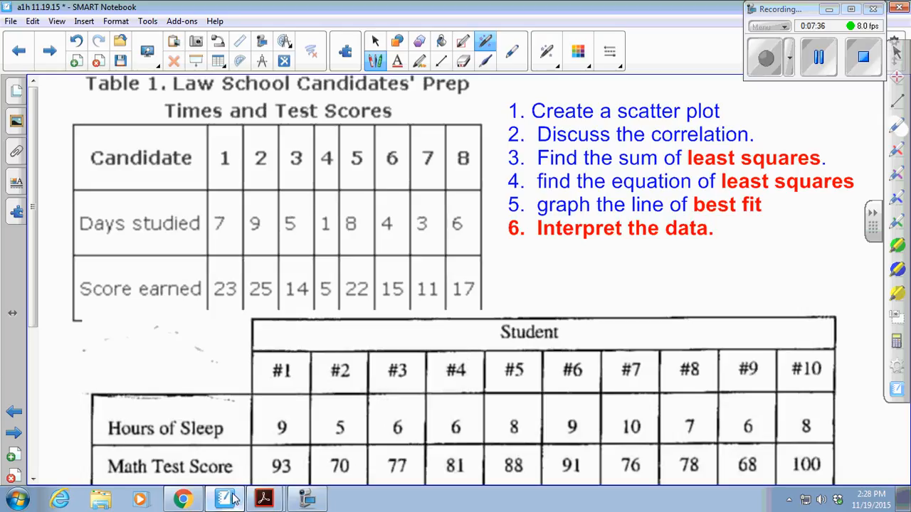
{"action": "left_click", "coordinate": [182, 501]}
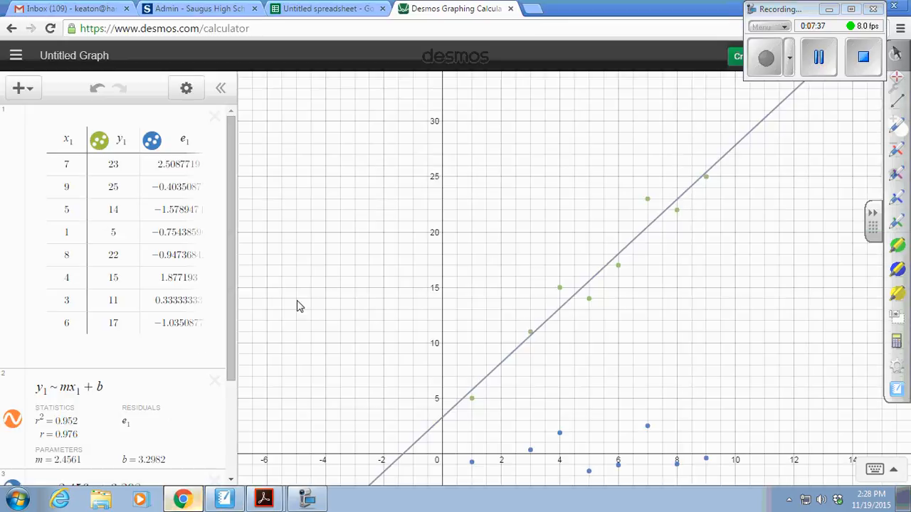
{"action": "left_click", "coordinate": [327, 10]}
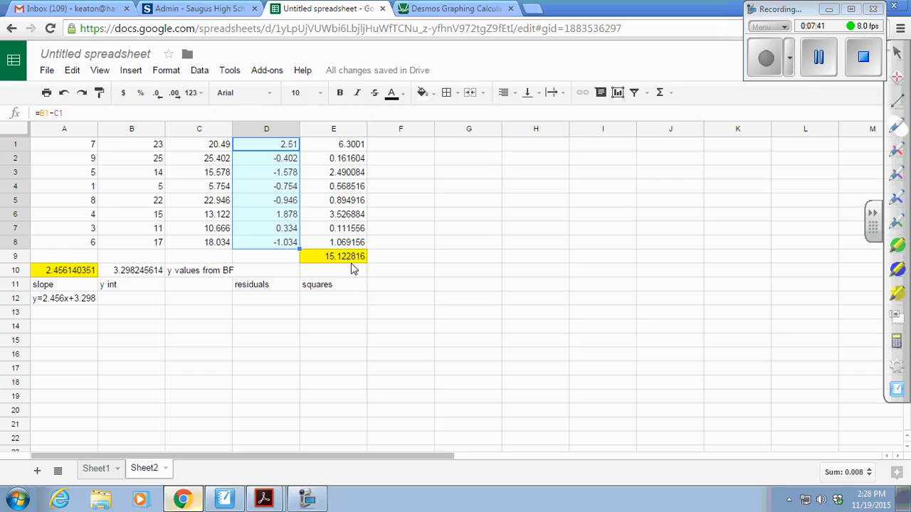
{"action": "left_click", "coordinate": [225, 498]}
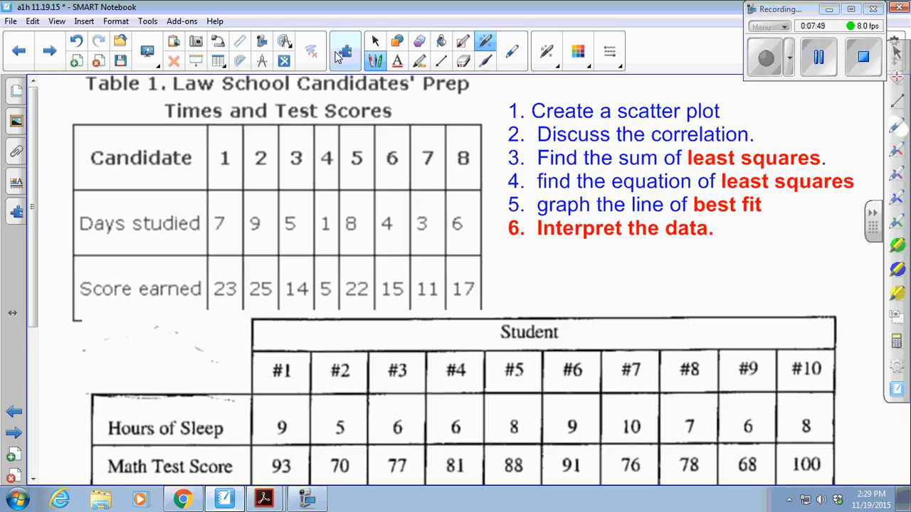
Switch to the Google Sheets spreadsheet and highlight the line equation in cell A12 in cyan.
{"action": "left_click", "coordinate": [183, 500]}
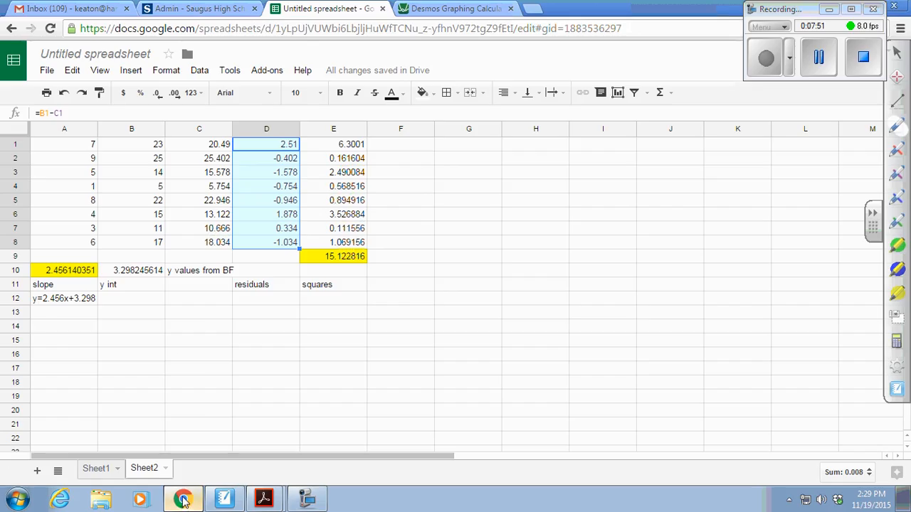
{"action": "left_click", "coordinate": [62, 298]}
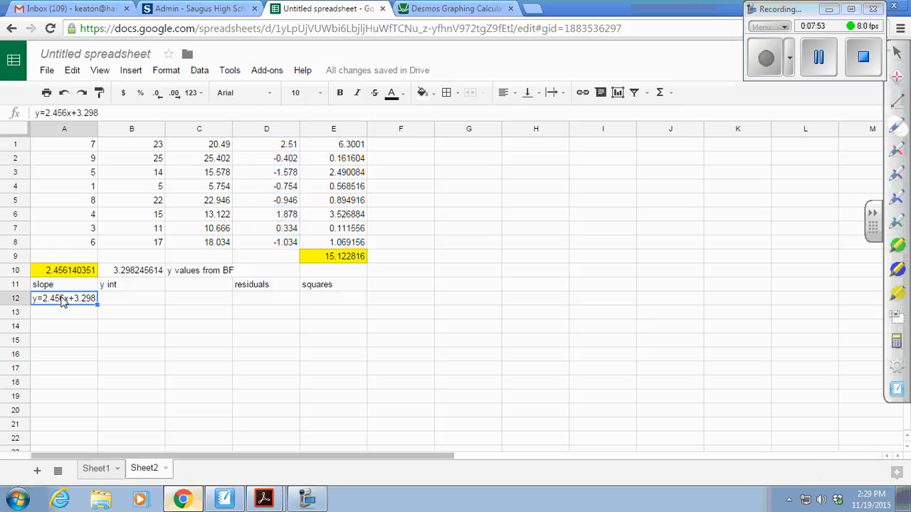
{"action": "left_click", "coordinate": [421, 94]}
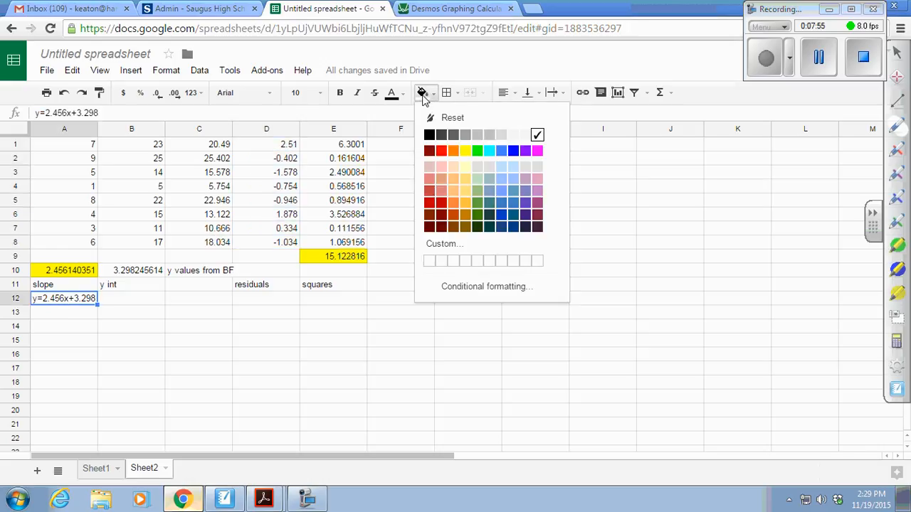
{"action": "left_click", "coordinate": [488, 151]}
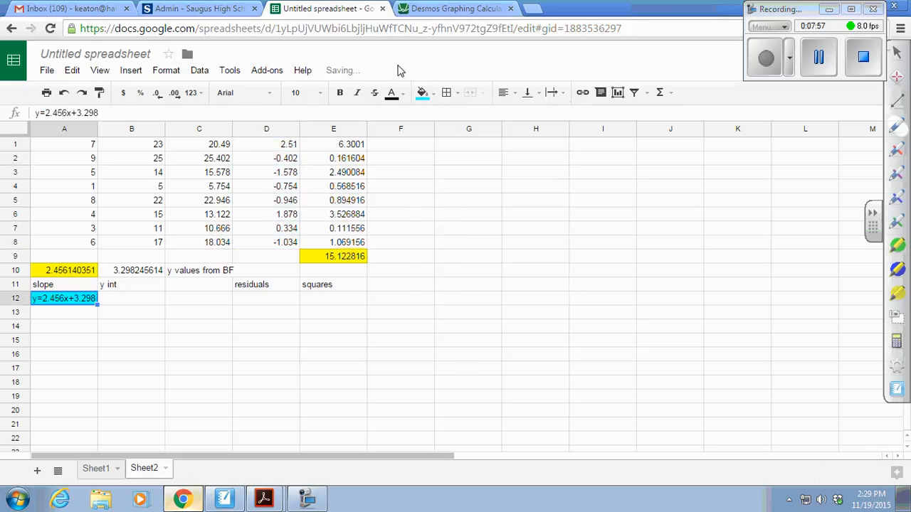
Switch to Desmos and check the regression parameters m and b against the line equation below them.
{"action": "left_click", "coordinate": [454, 8]}
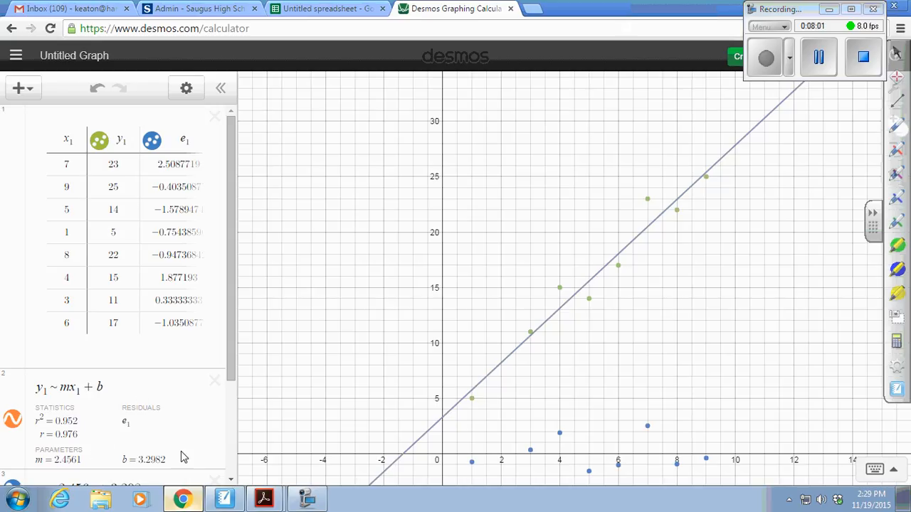
{"action": "scroll", "coordinate": [235, 358], "scroll_direction": "down", "scroll_amount": 2}
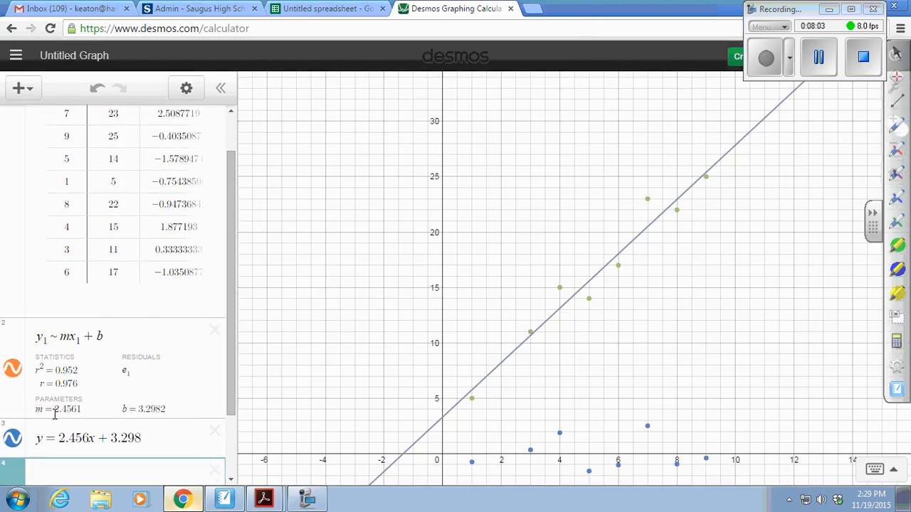